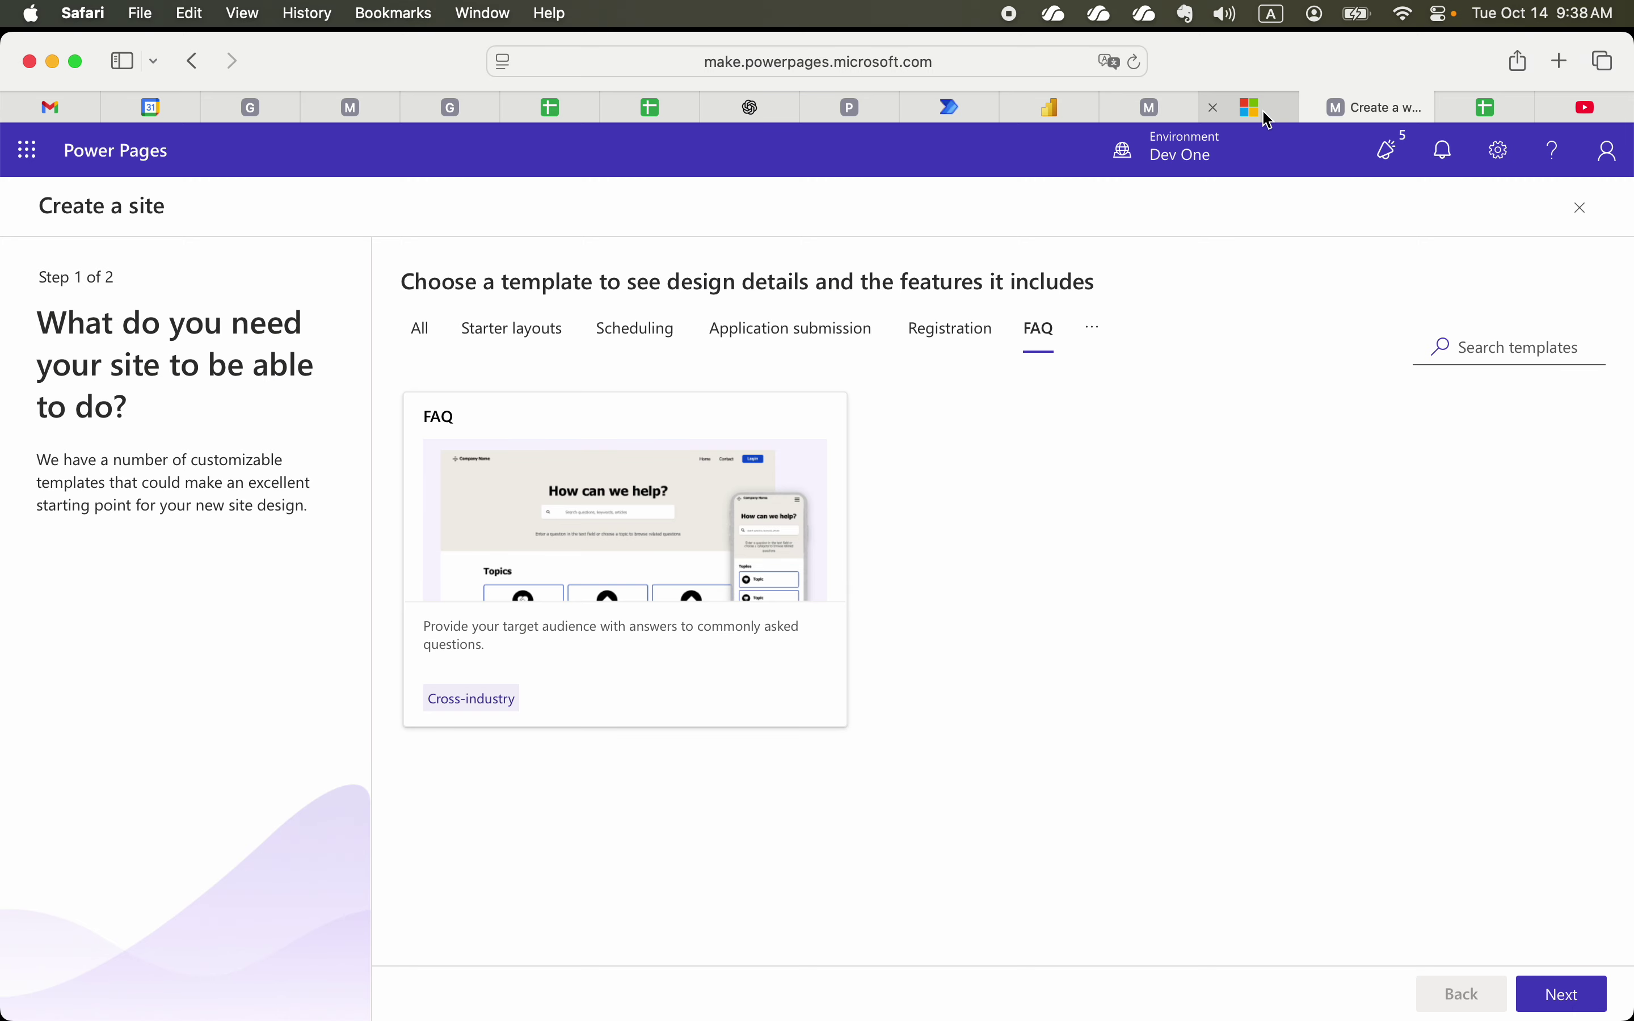
# Switch to the Power Platform admin center and view the list of managed Power Pages sites.
pyautogui.click(1268, 121)
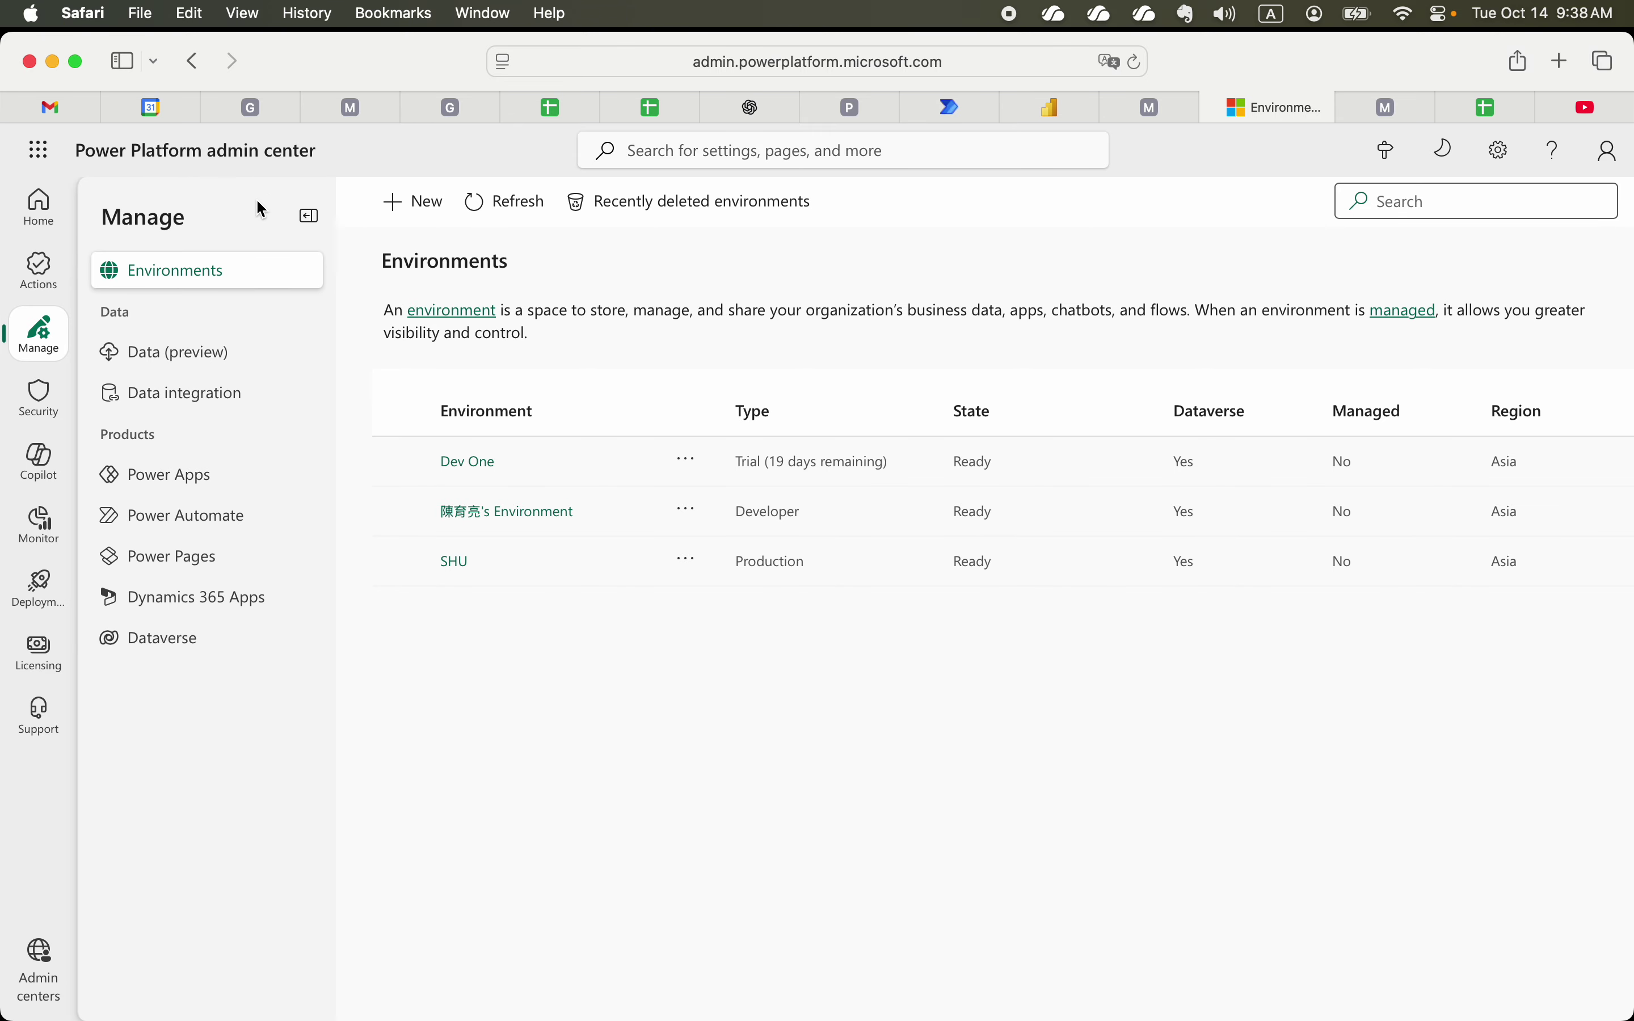
pyautogui.click(34, 329)
pyautogui.click(174, 567)
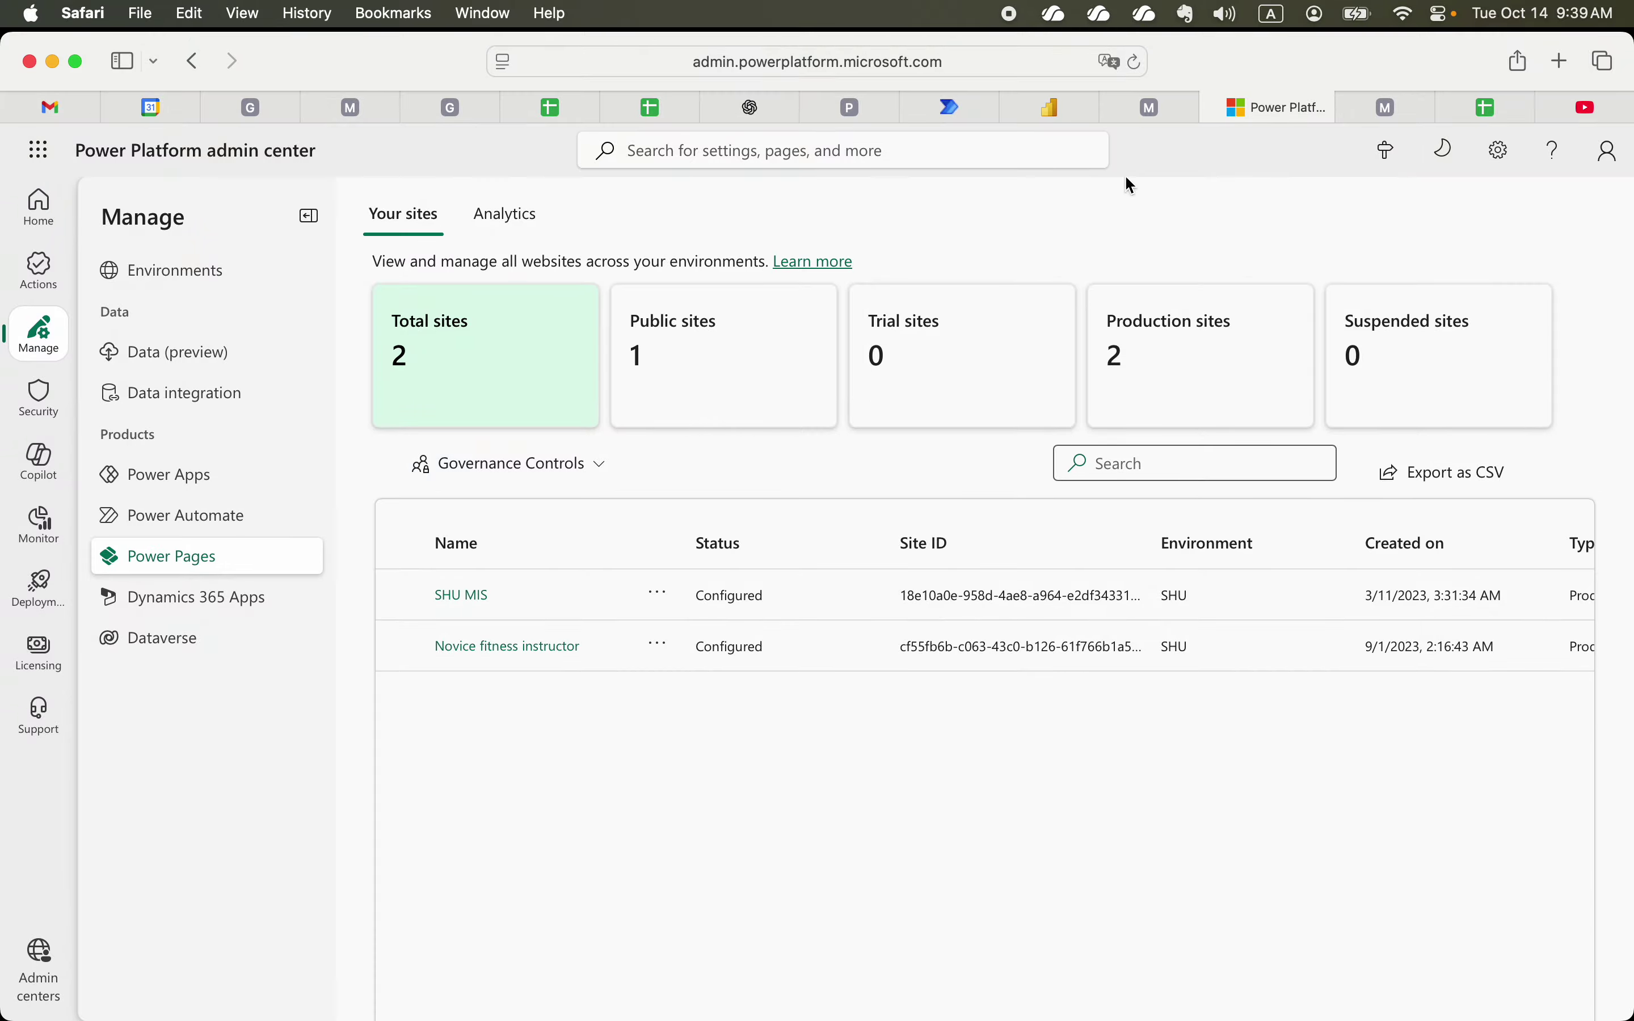
# Switch to Power Apps, list all apps in the Dev One environment, and launch Power Pages Management, signing in again.
pyautogui.click(865, 120)
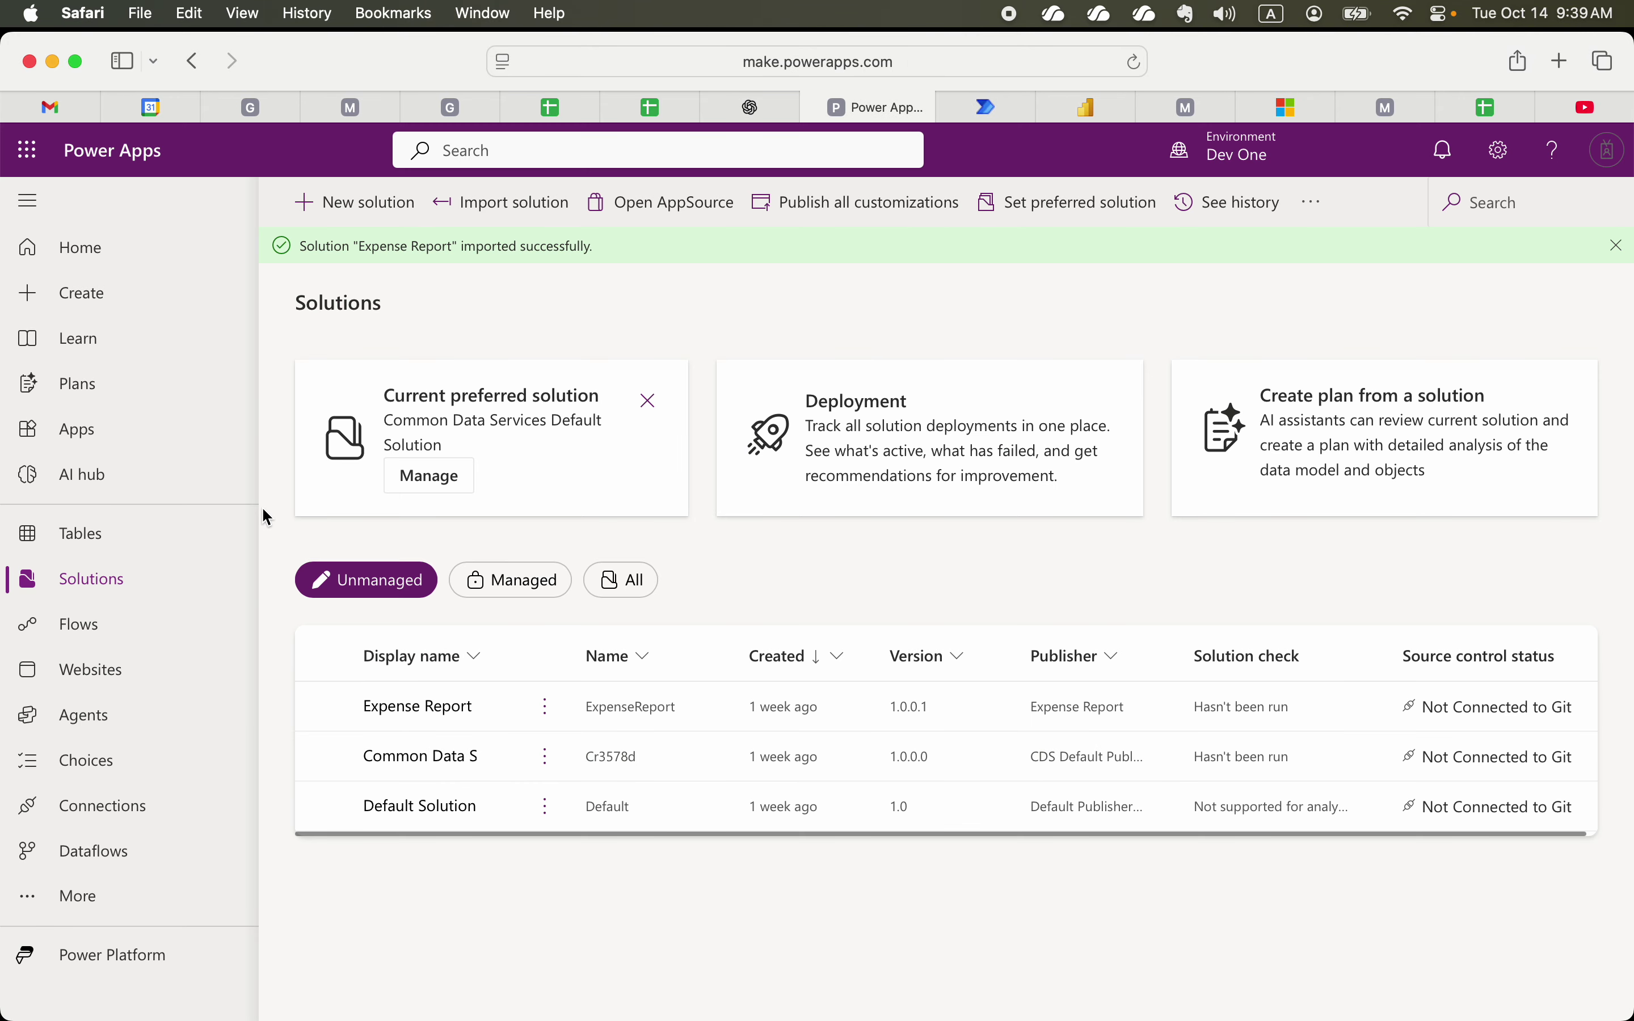
pyautogui.click(86, 437)
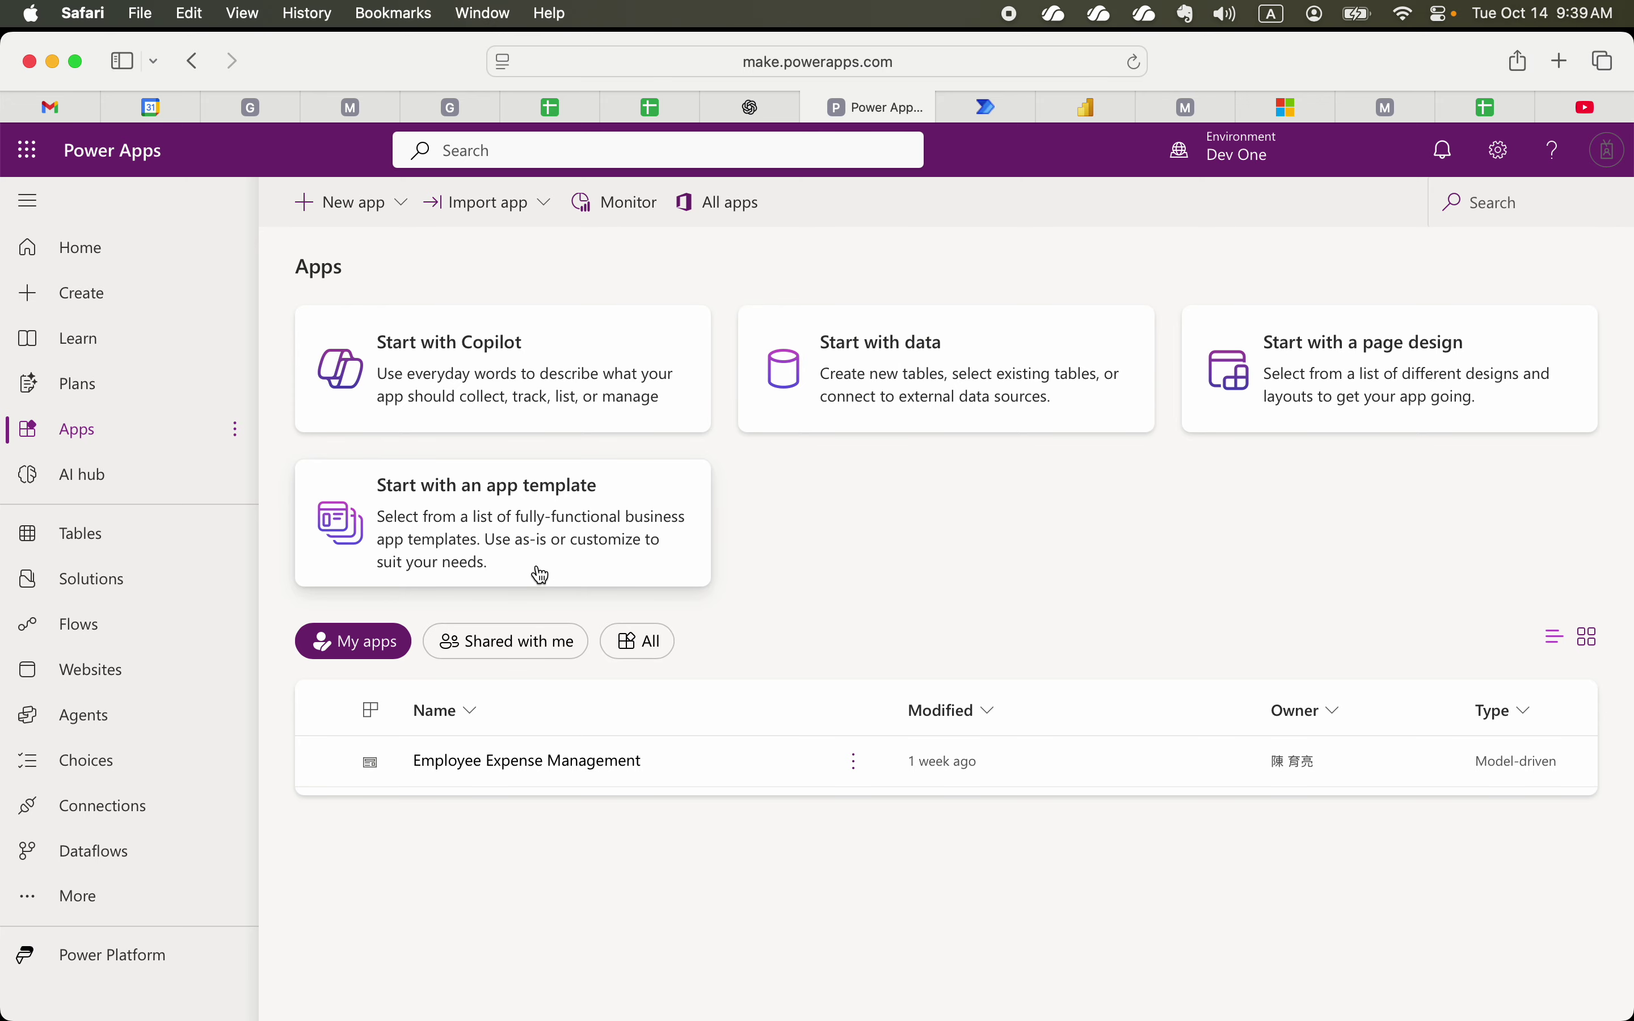
pyautogui.click(646, 653)
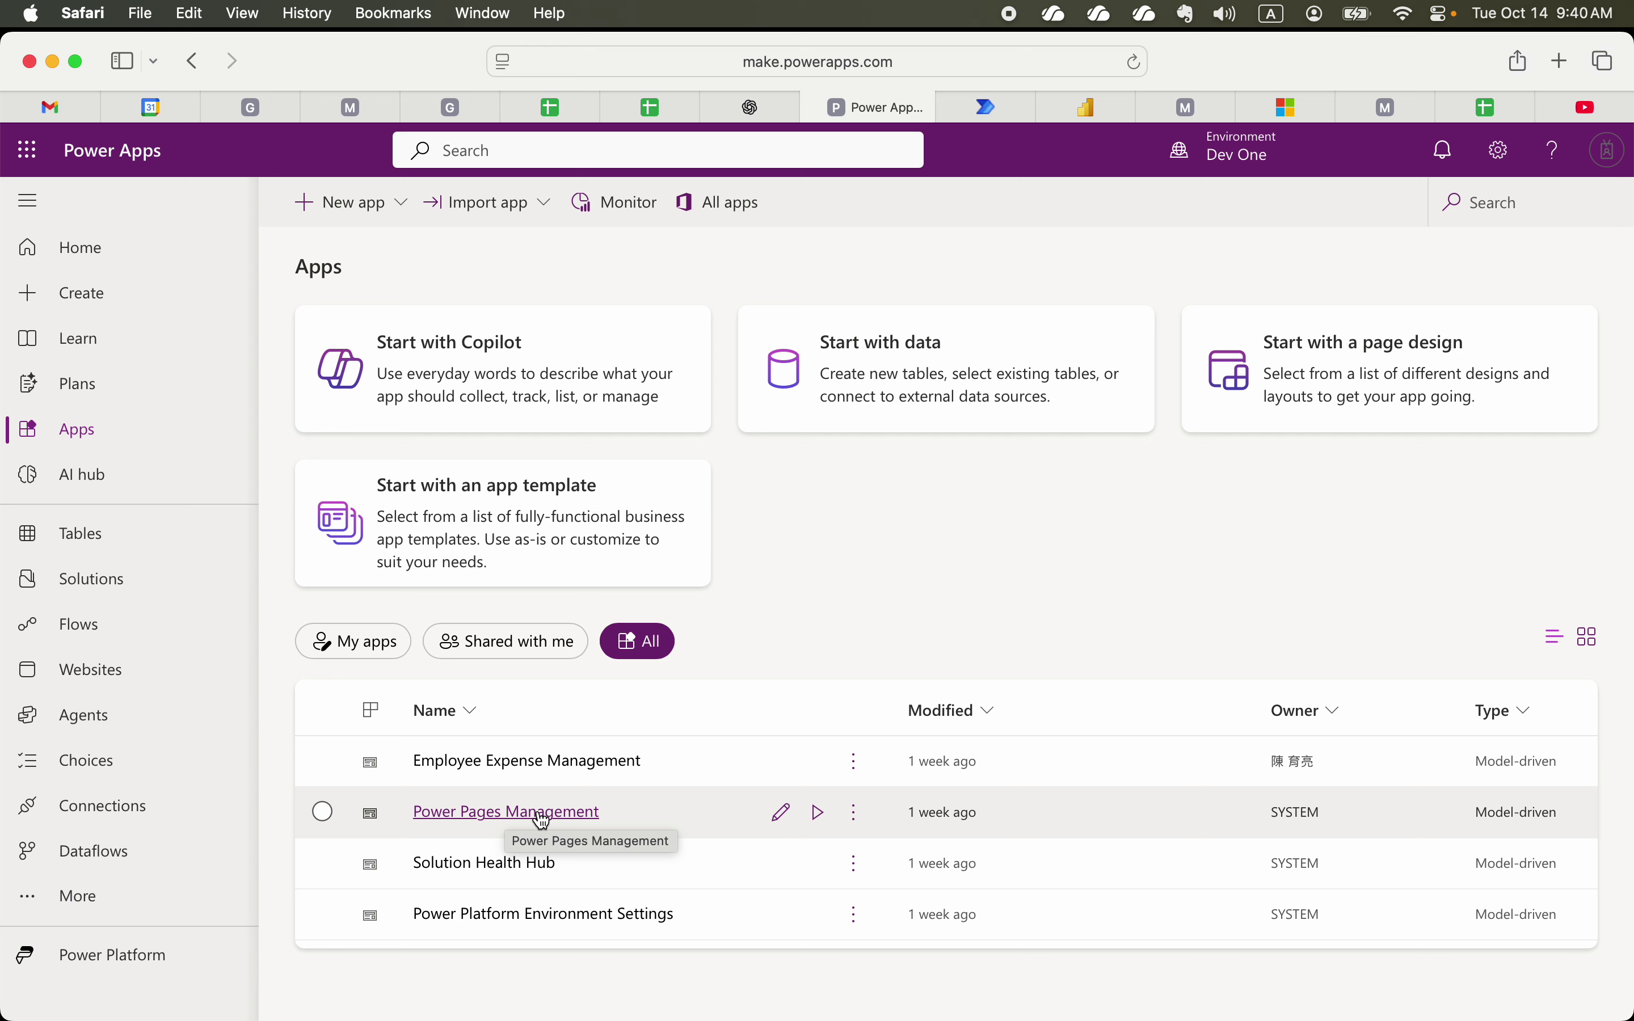
pyautogui.click(821, 817)
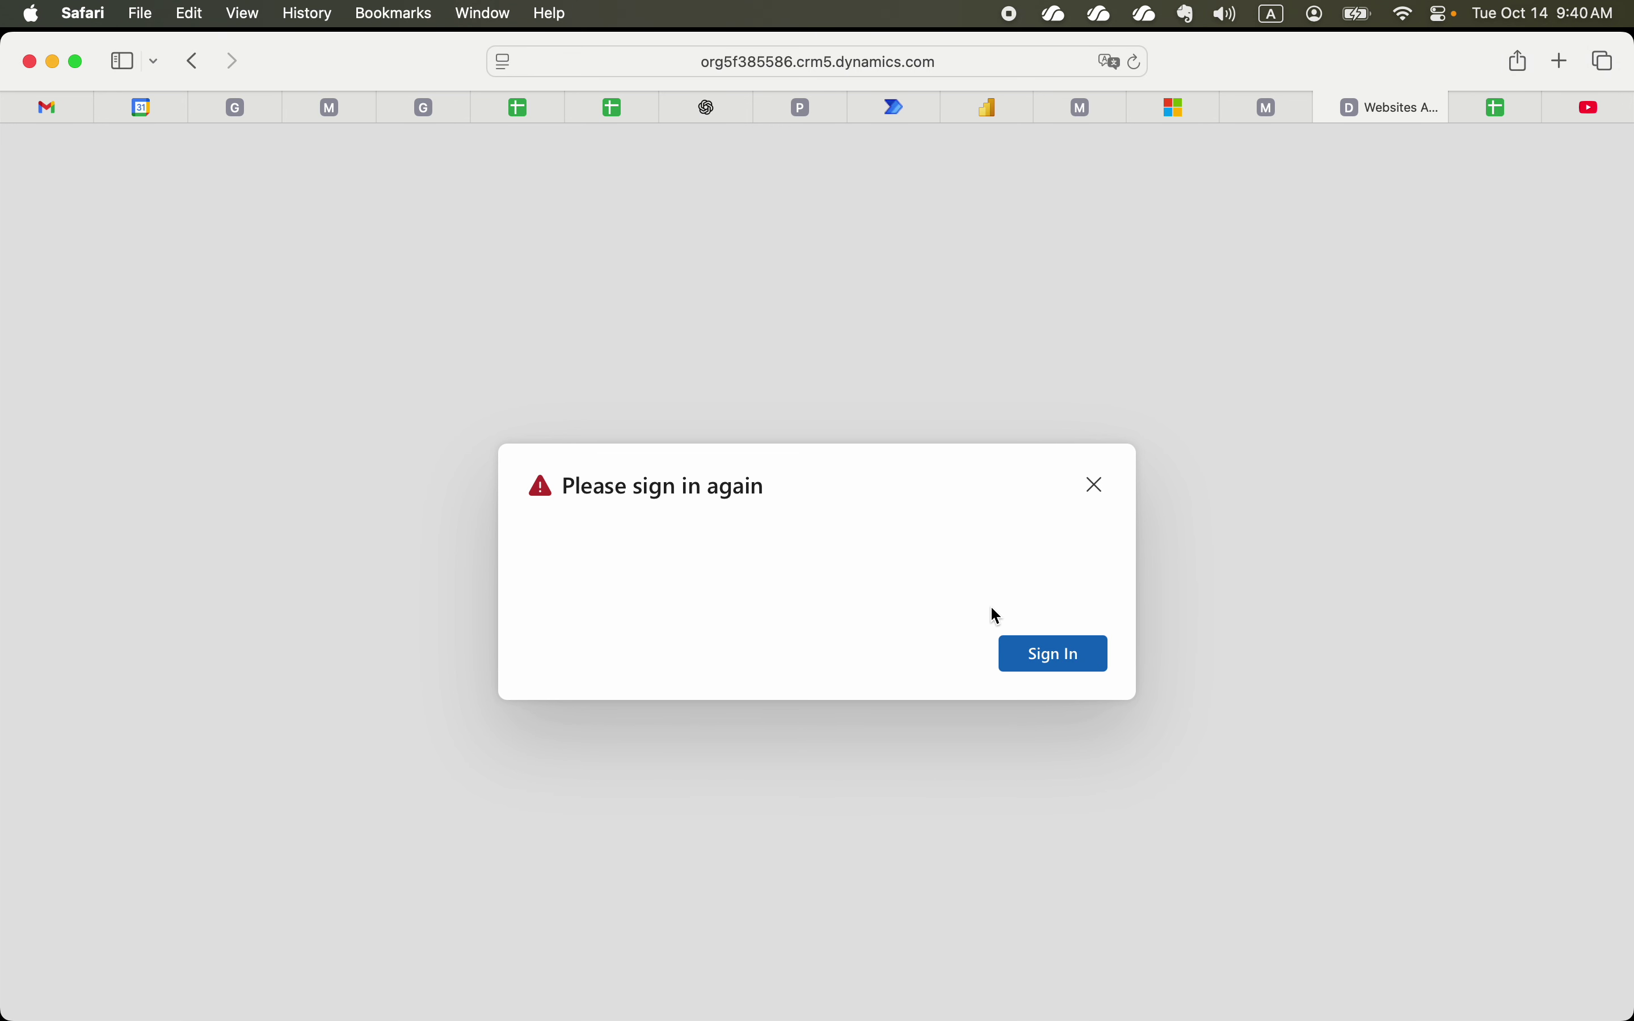
pyautogui.click(1057, 656)
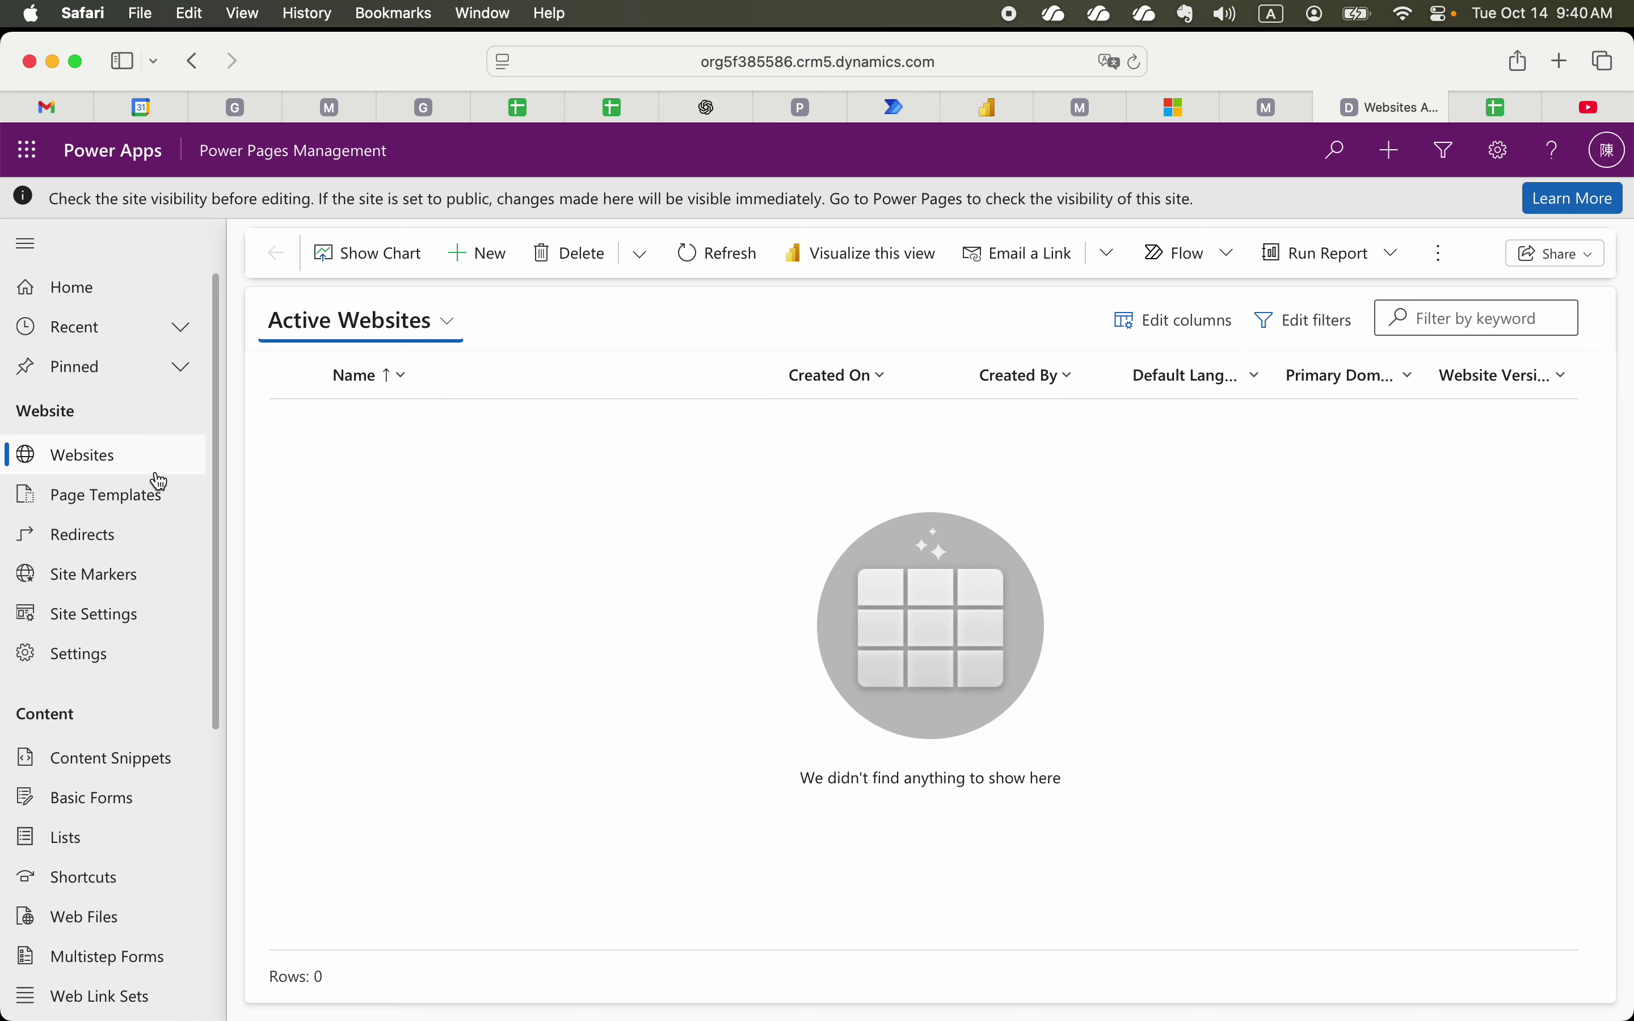
# View the Inactive Websites list, then return to the Active Websites view.
pyautogui.click(451, 324)
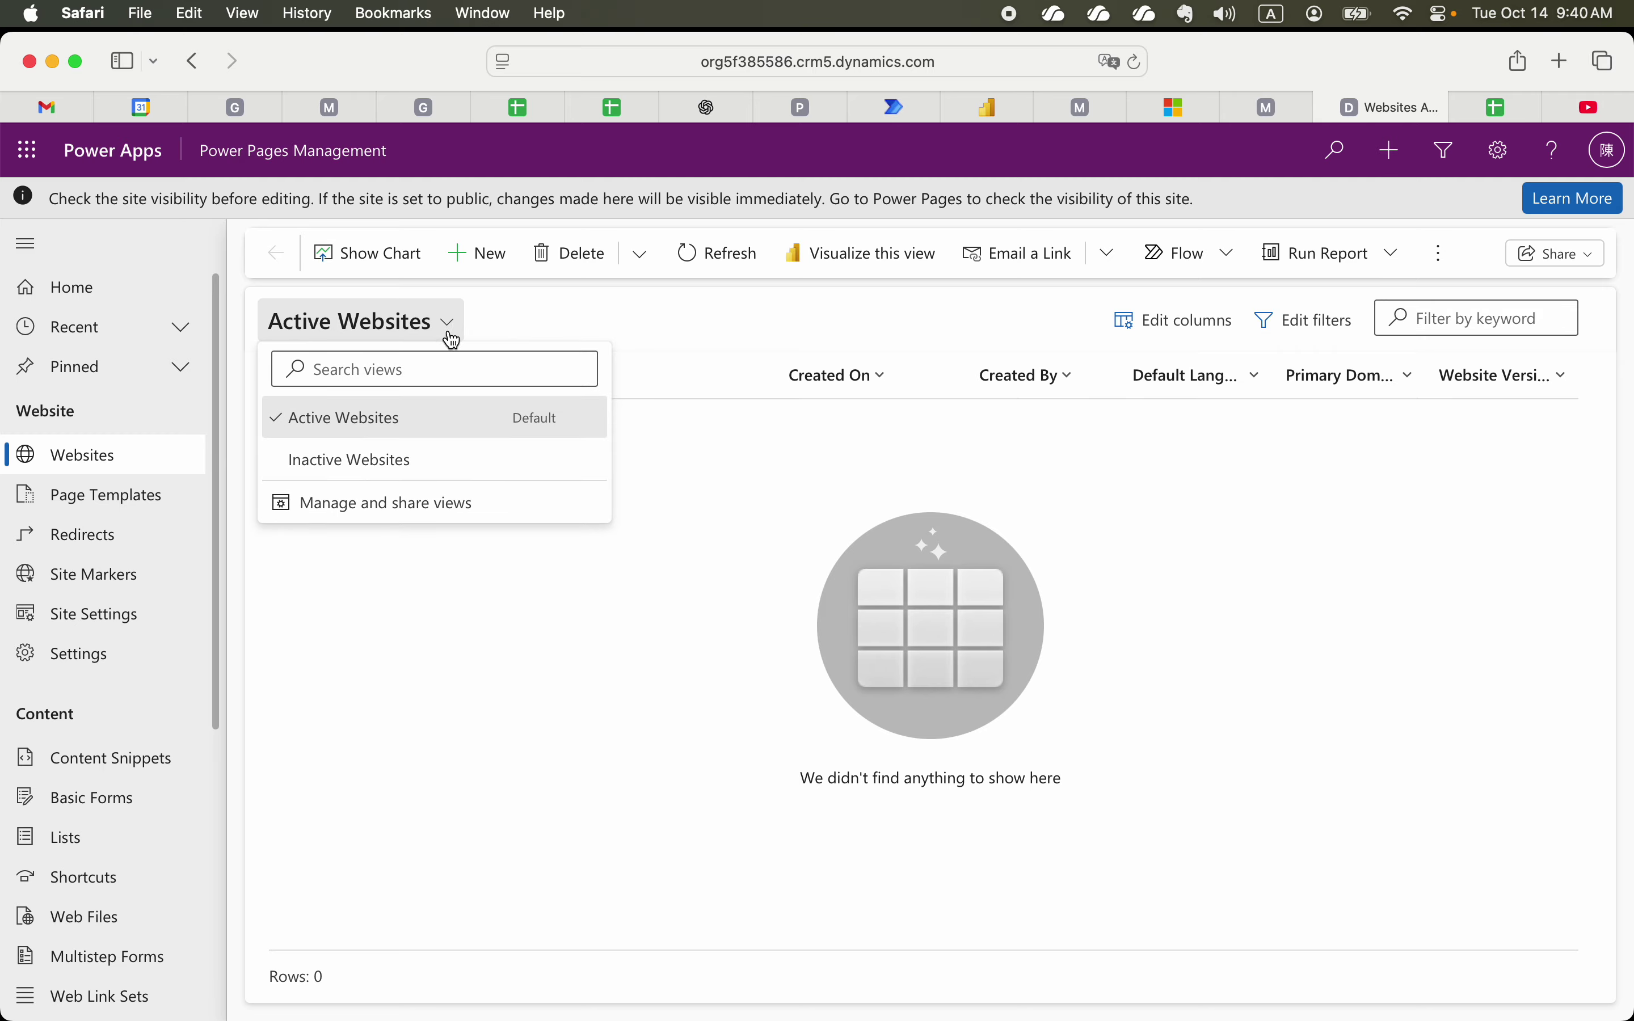
pyautogui.click(396, 474)
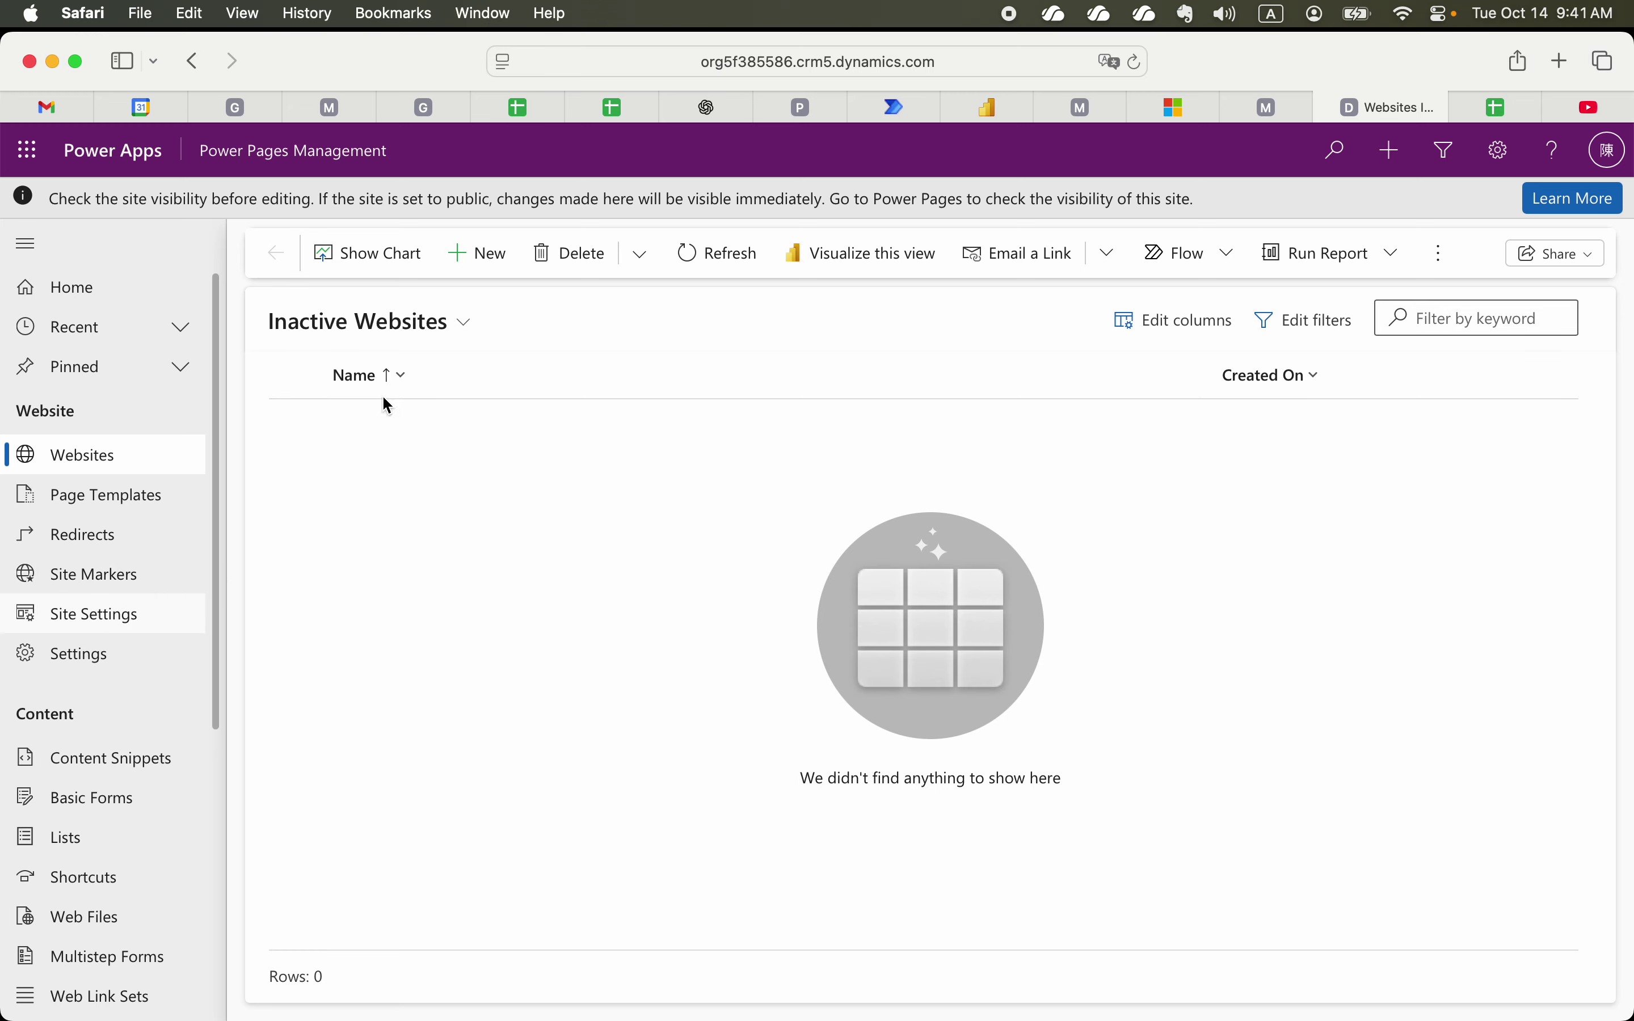
pyautogui.click(463, 332)
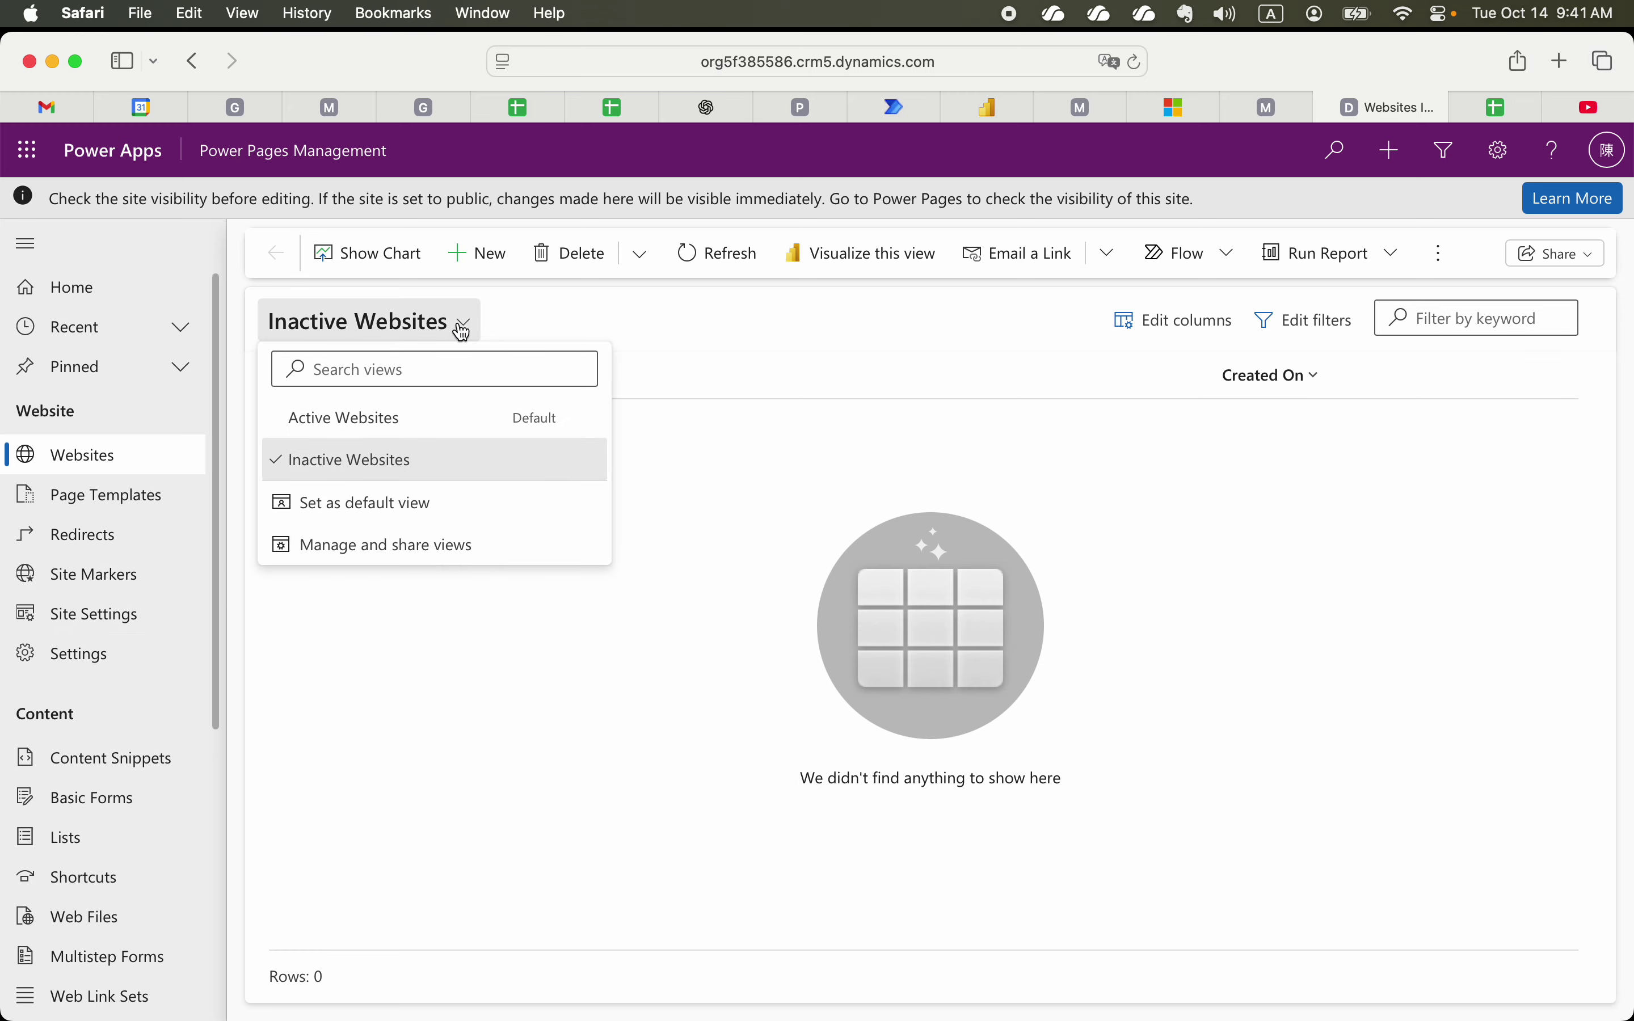
pyautogui.click(349, 418)
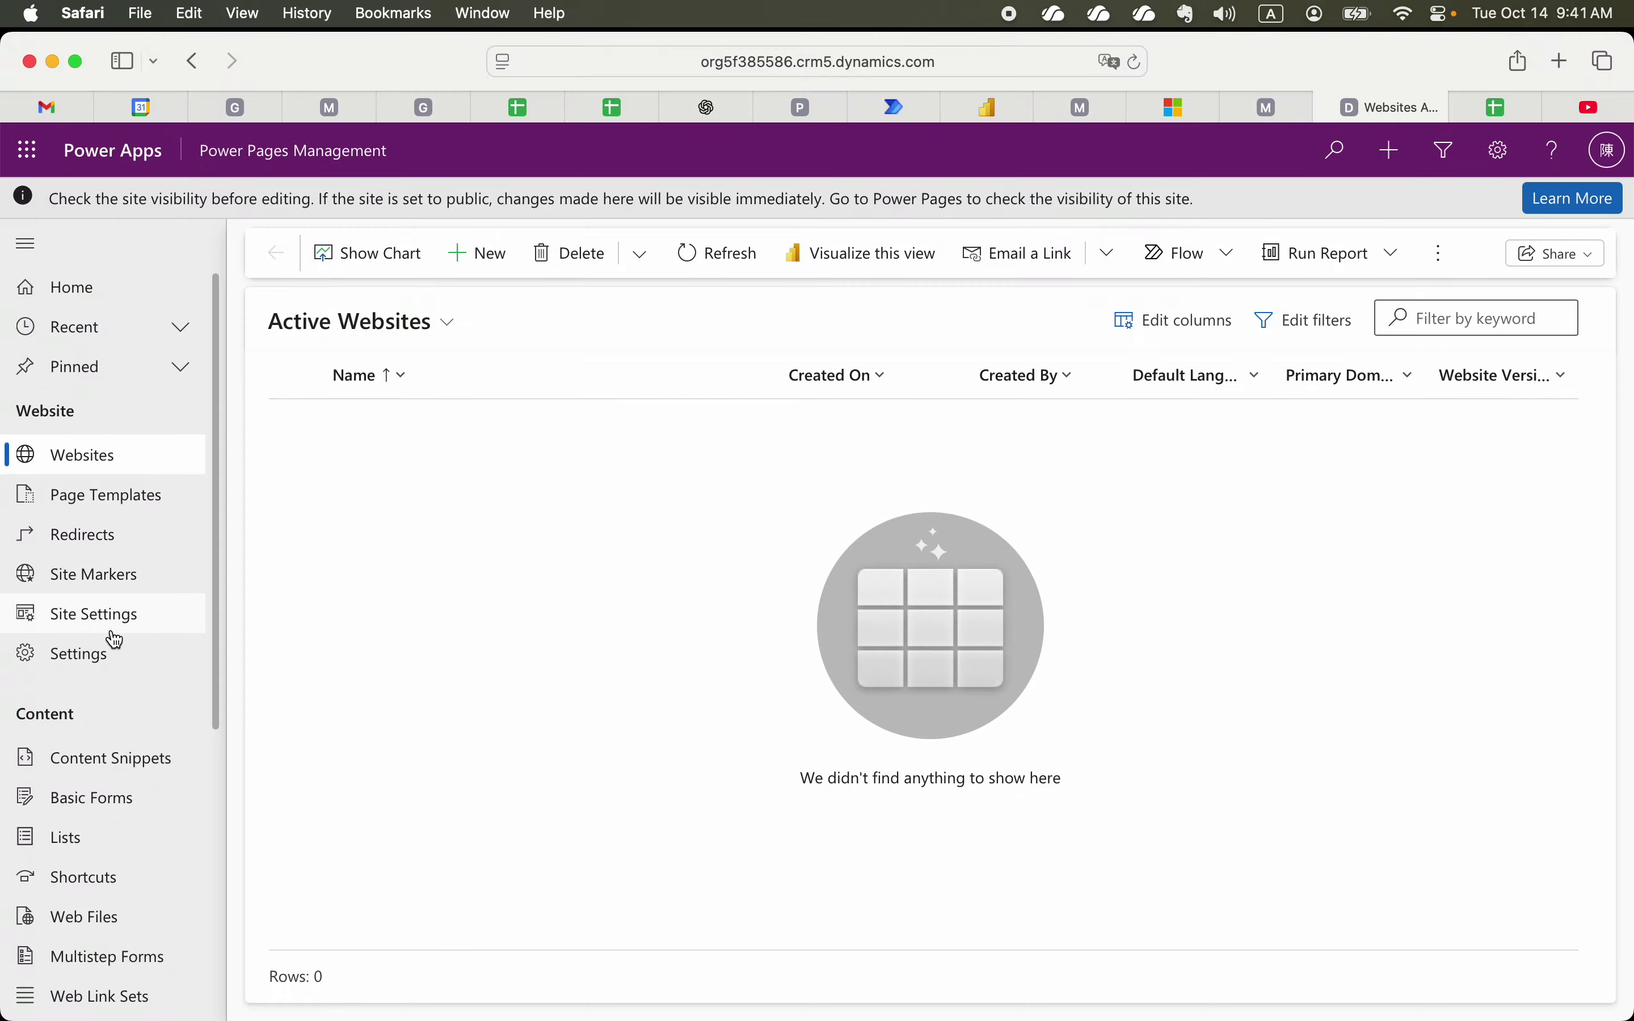
# View the Content Snippets and Basic Forms lists, then close Power Pages Management.
pyautogui.click(92, 770)
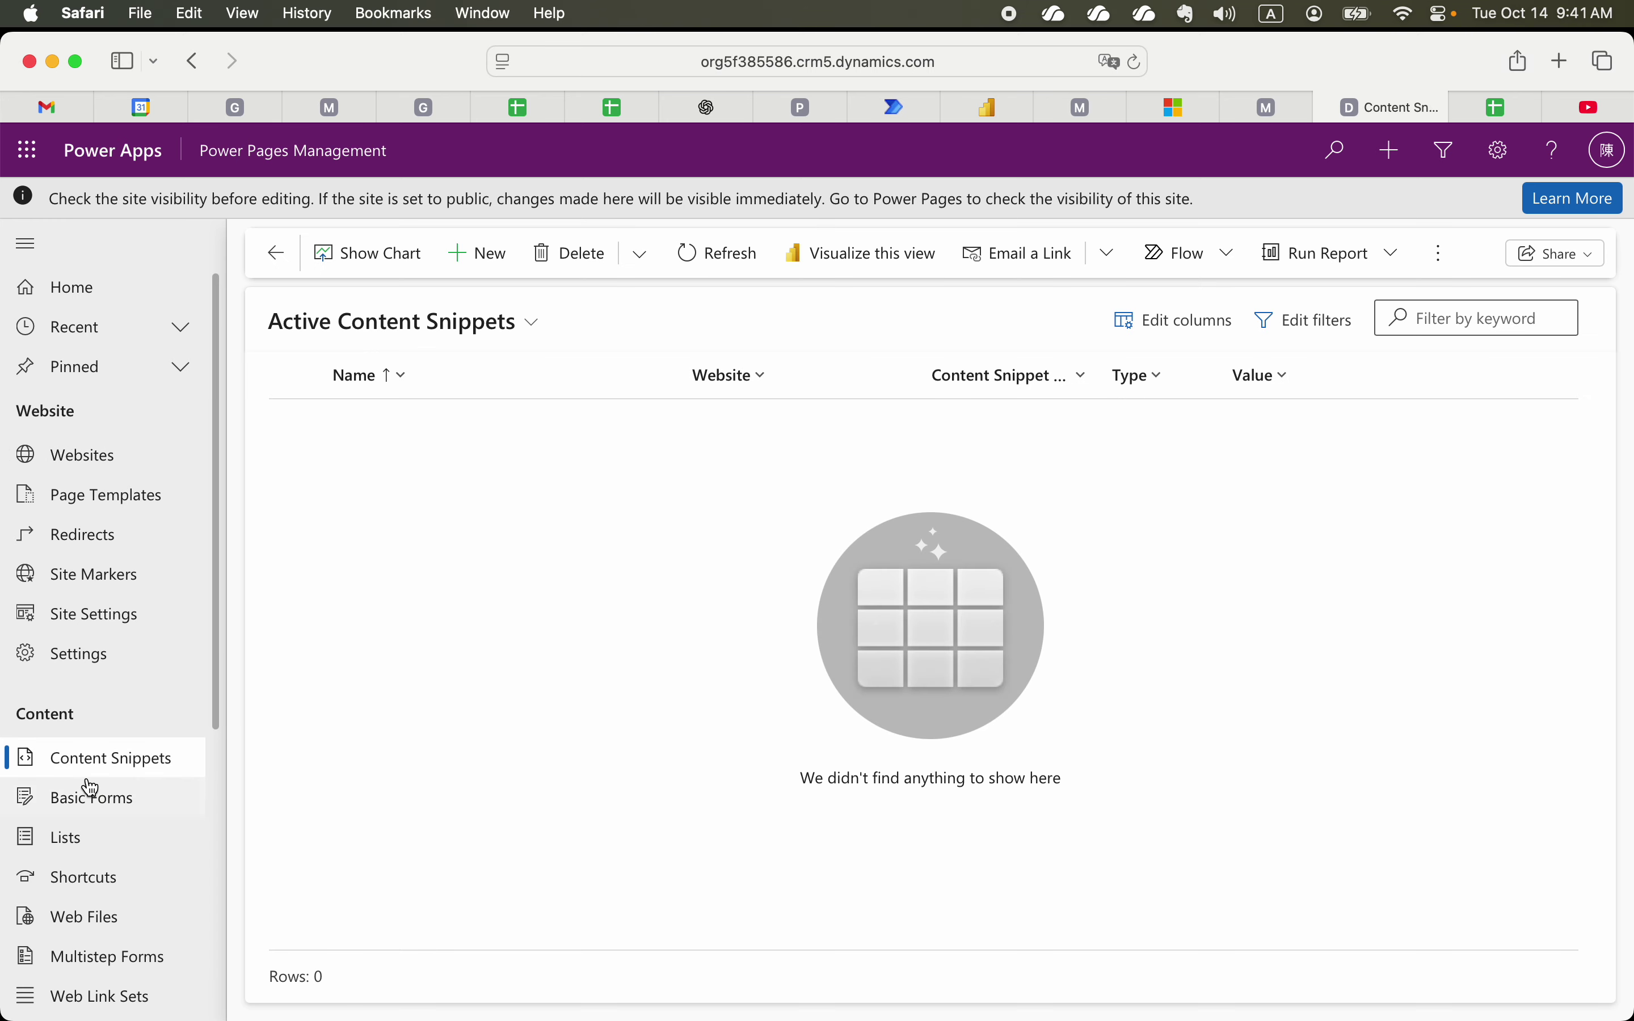
pyautogui.click(91, 807)
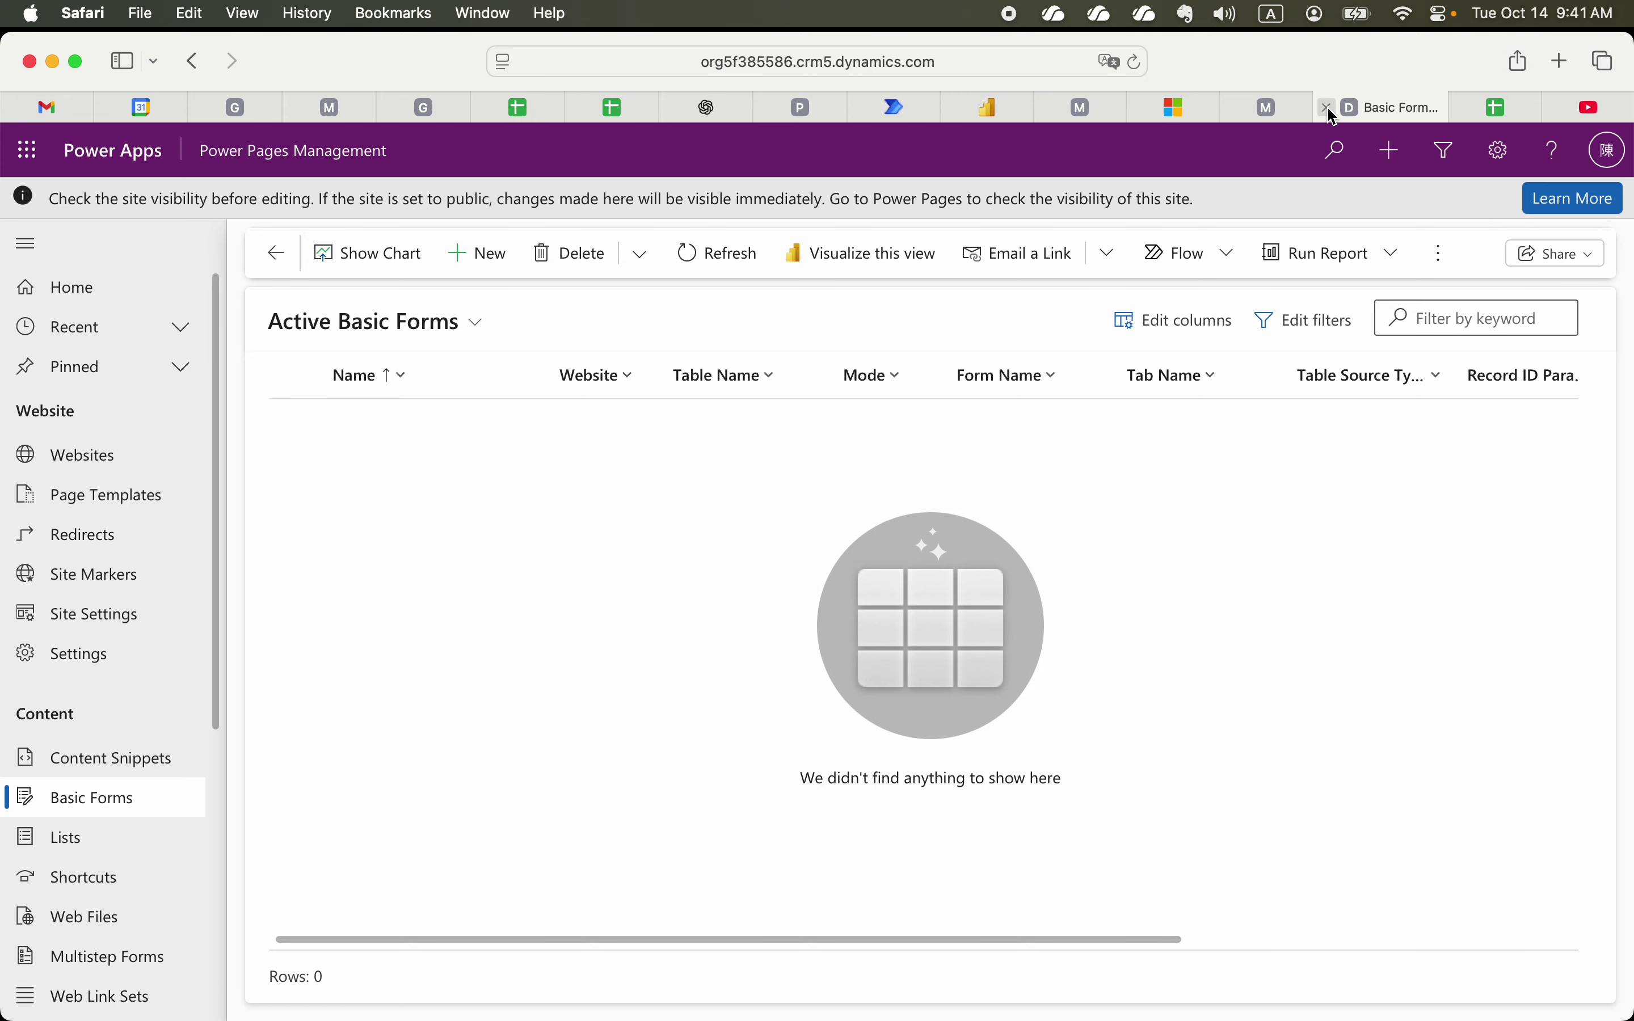
pyautogui.click(1269, 107)
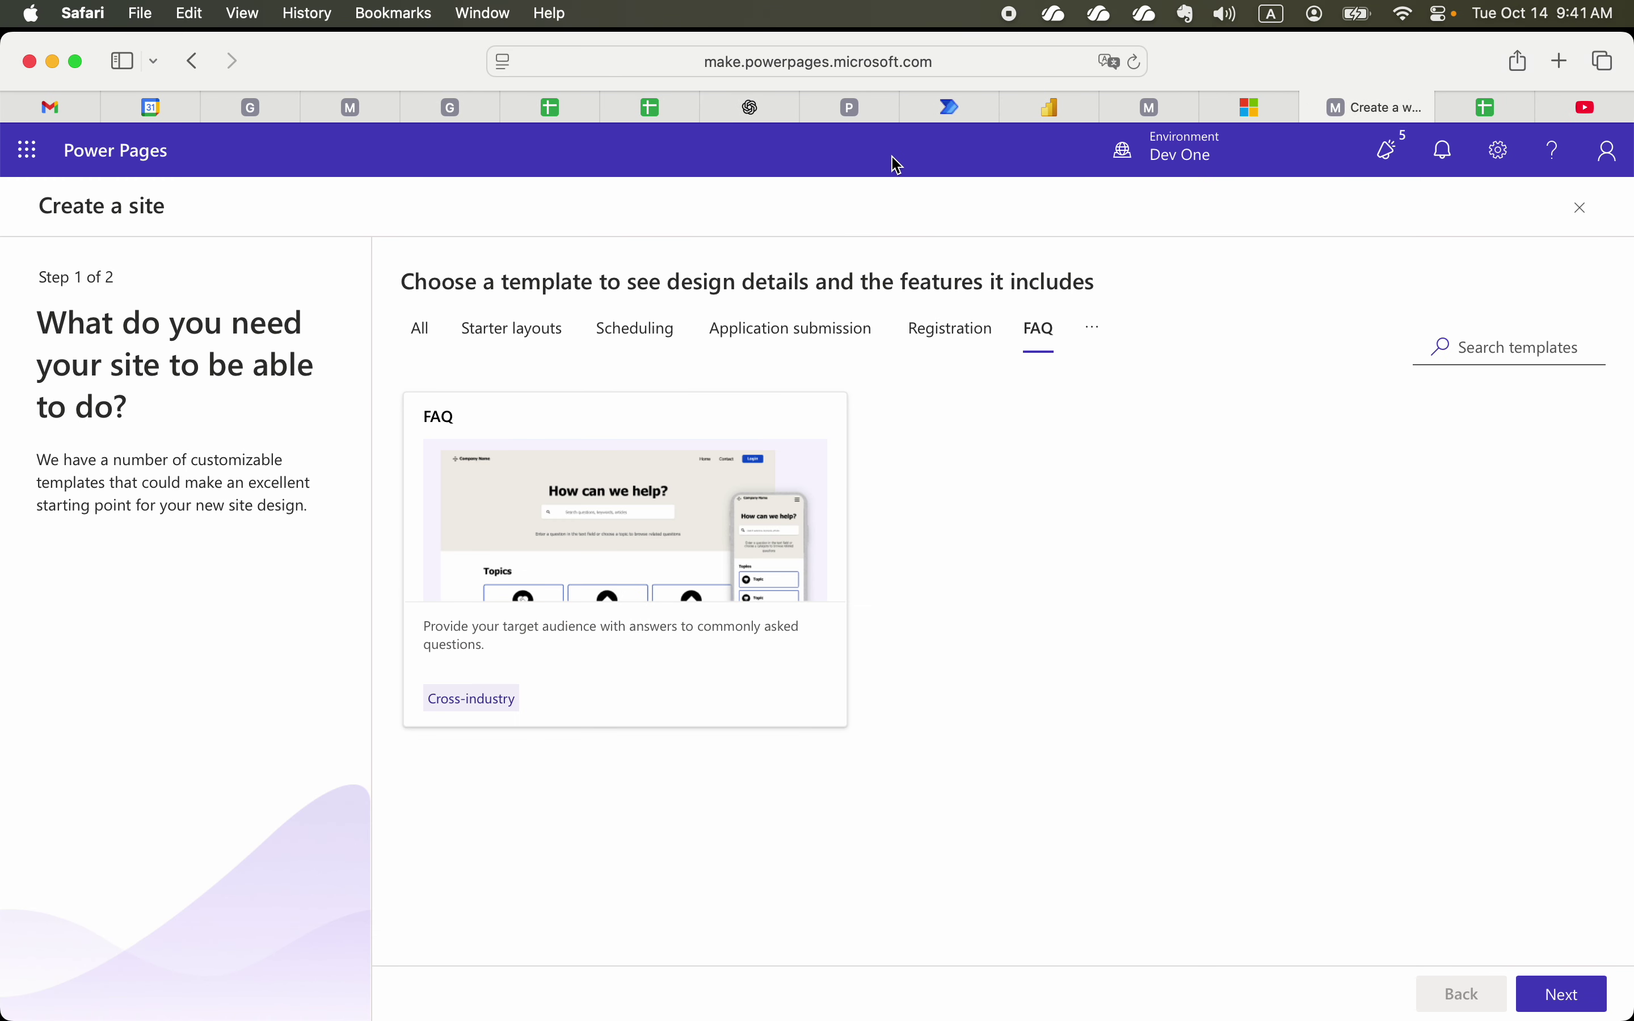
# Return to Power Apps and change the environment to SHU.
pyautogui.click(852, 106)
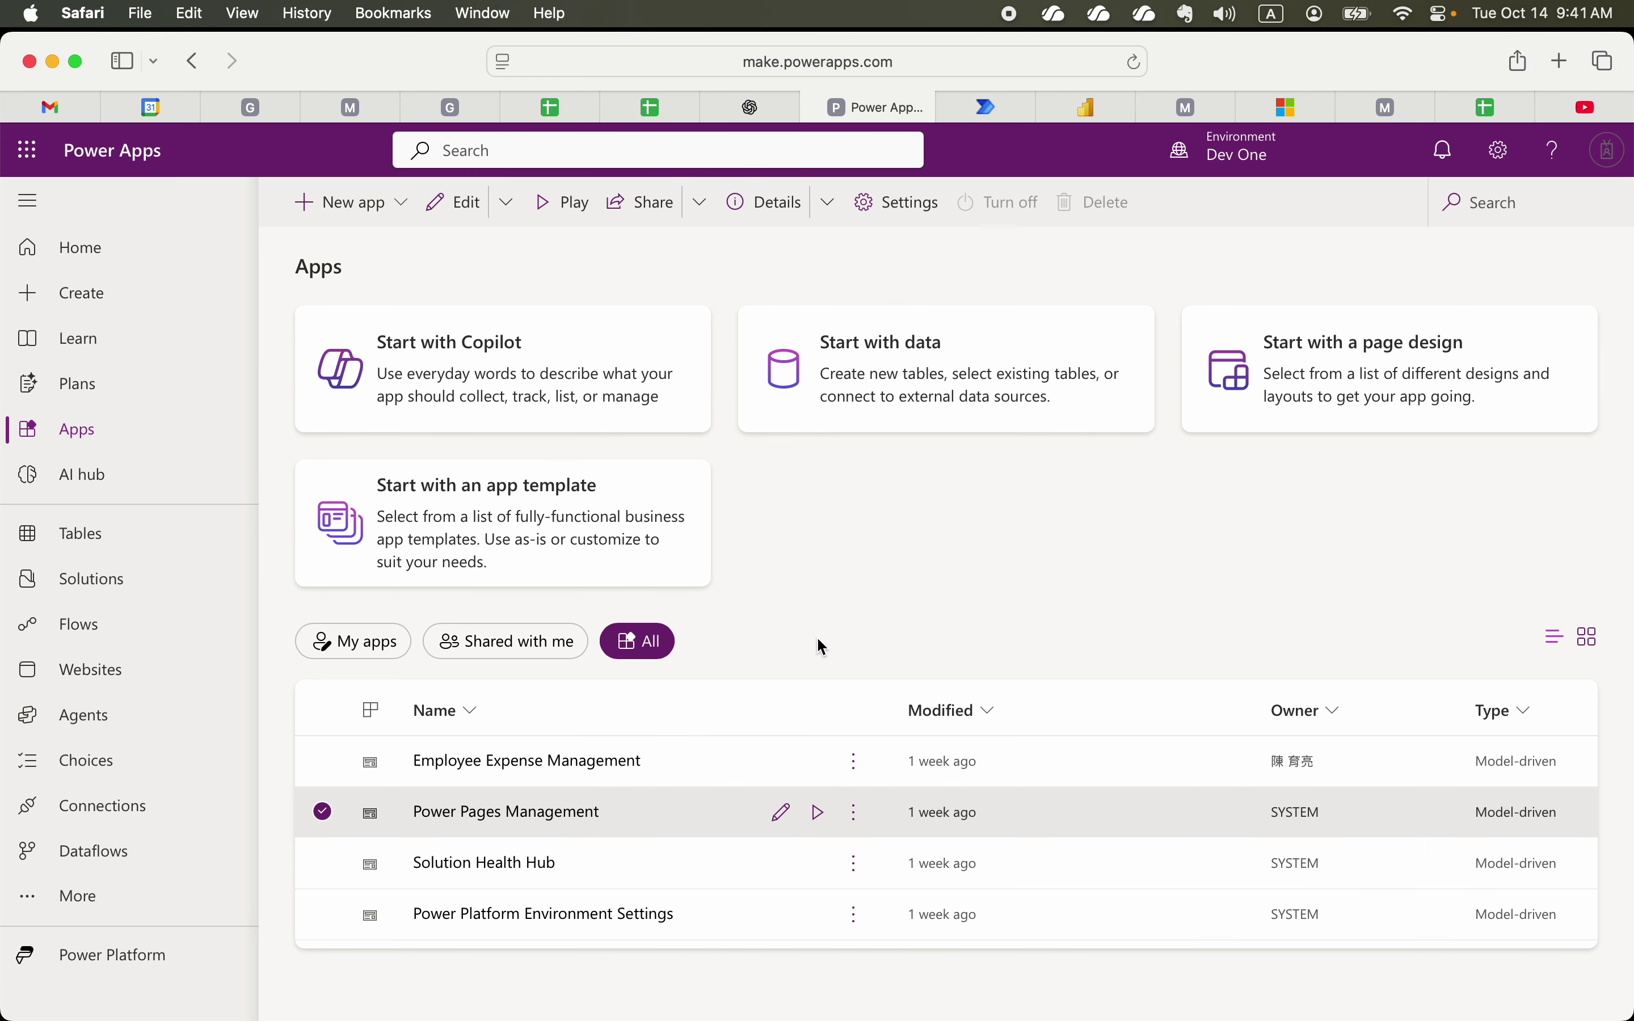
pyautogui.moveTo(1240, 156)
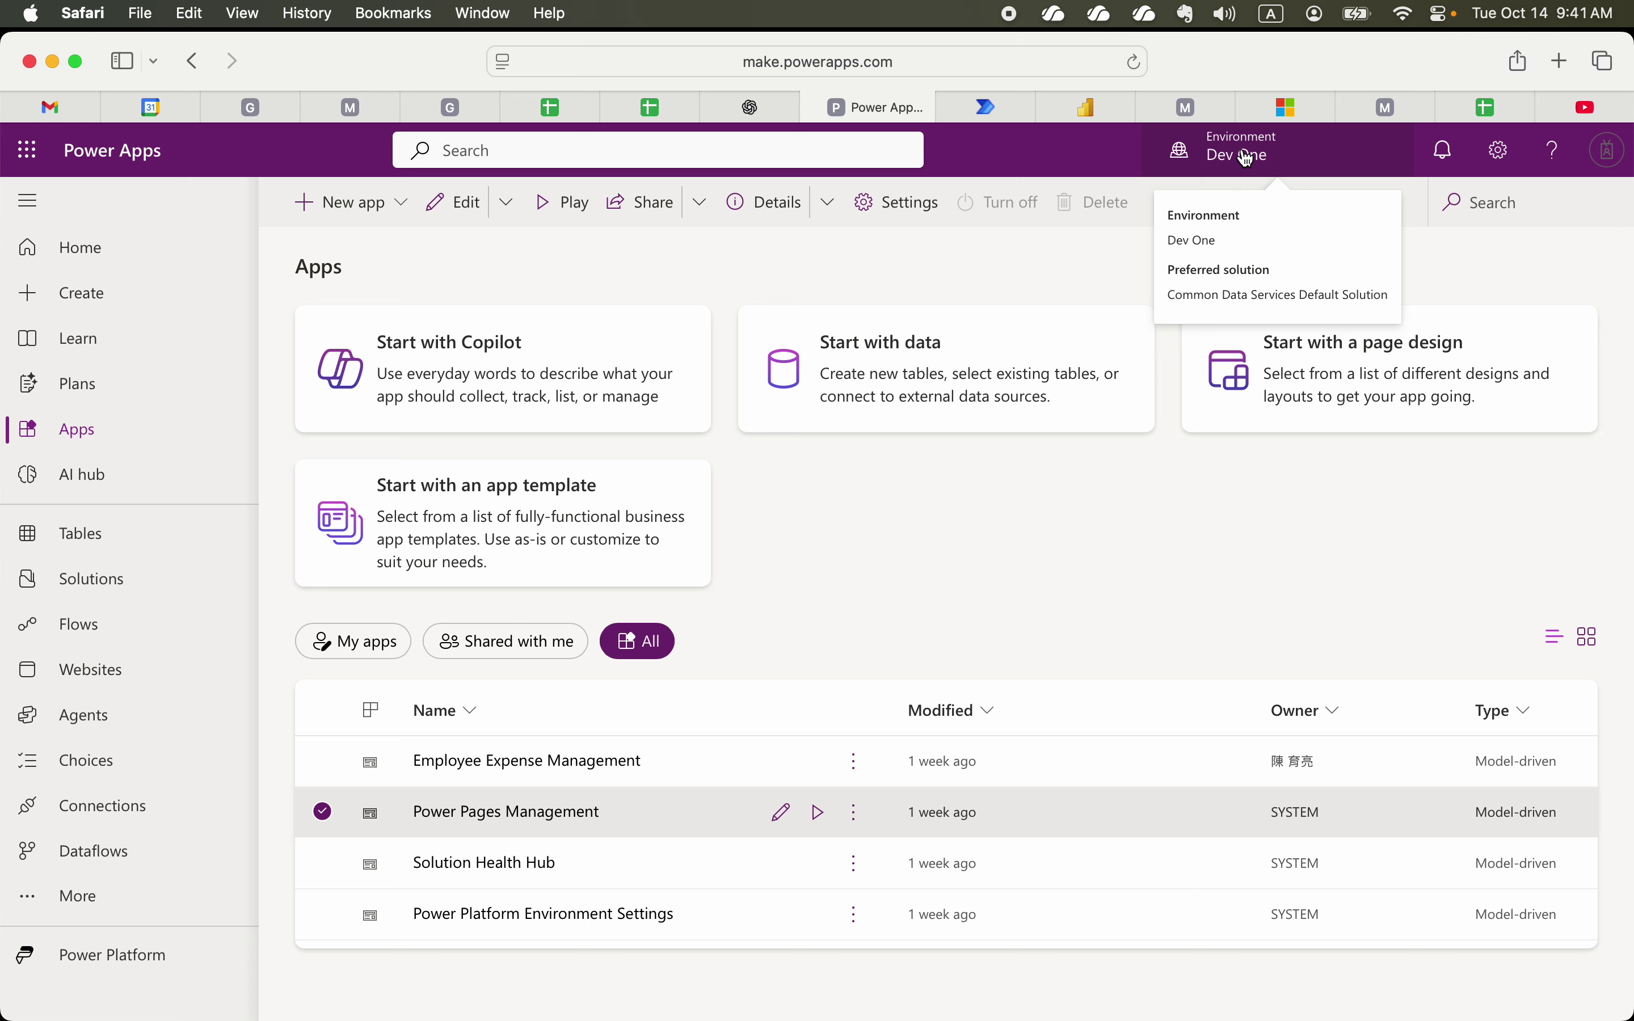
pyautogui.click(1247, 159)
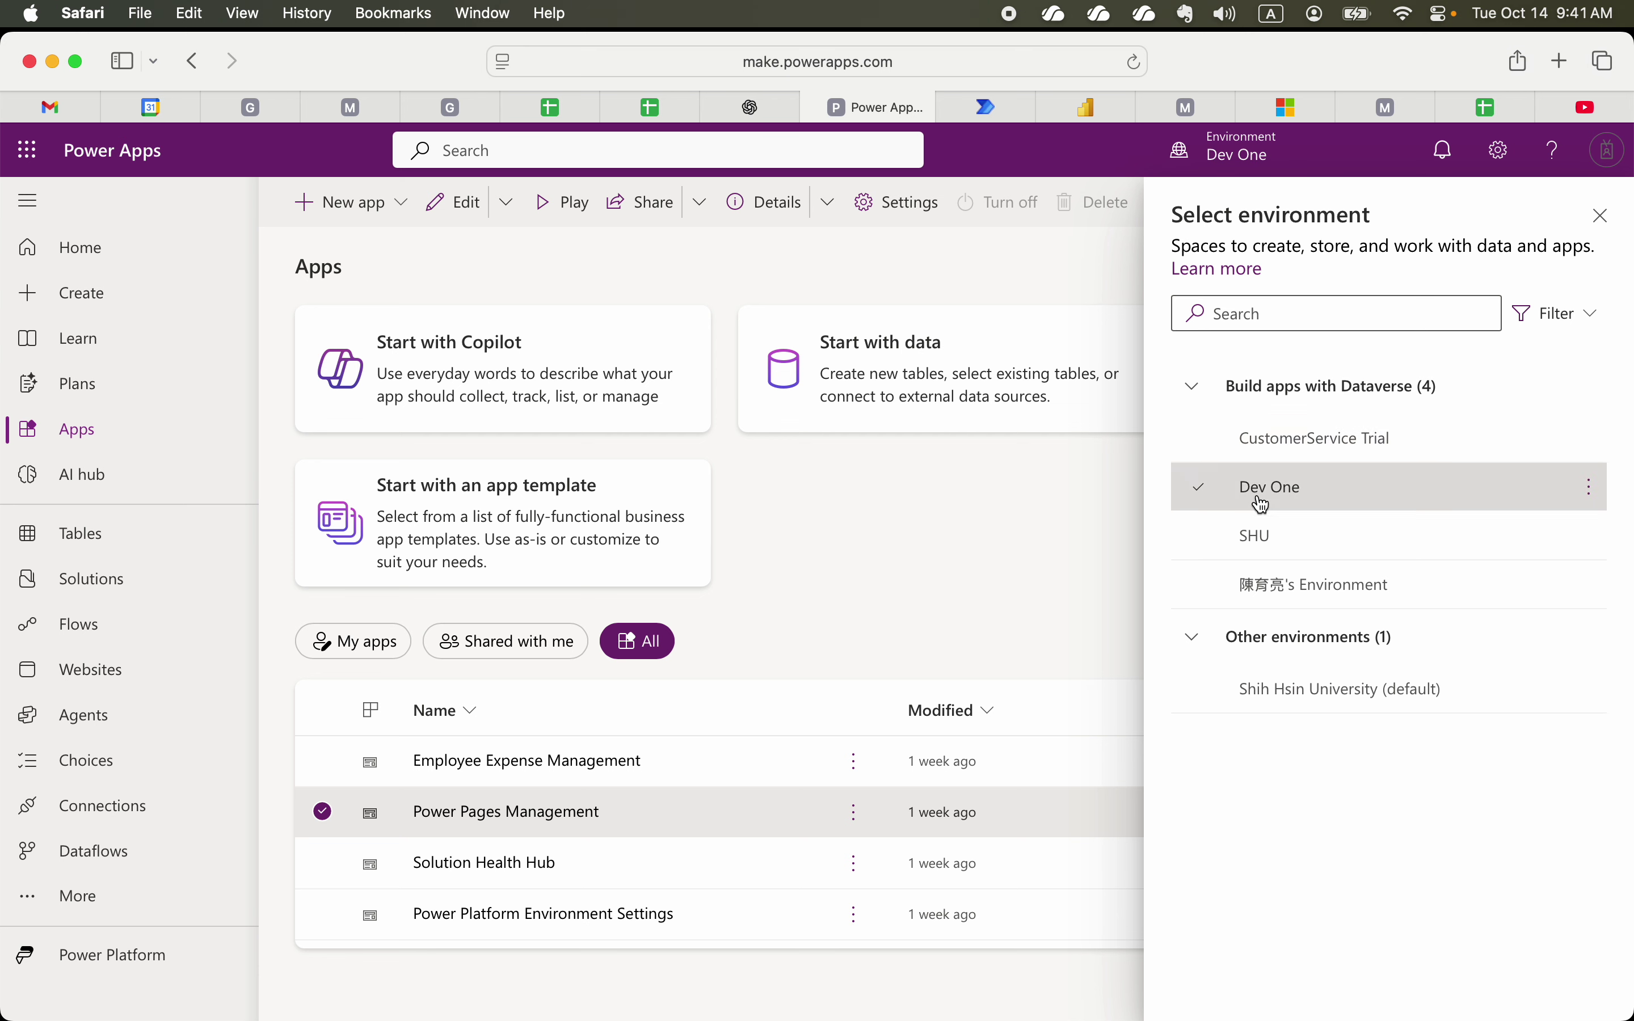
pyautogui.click(1296, 550)
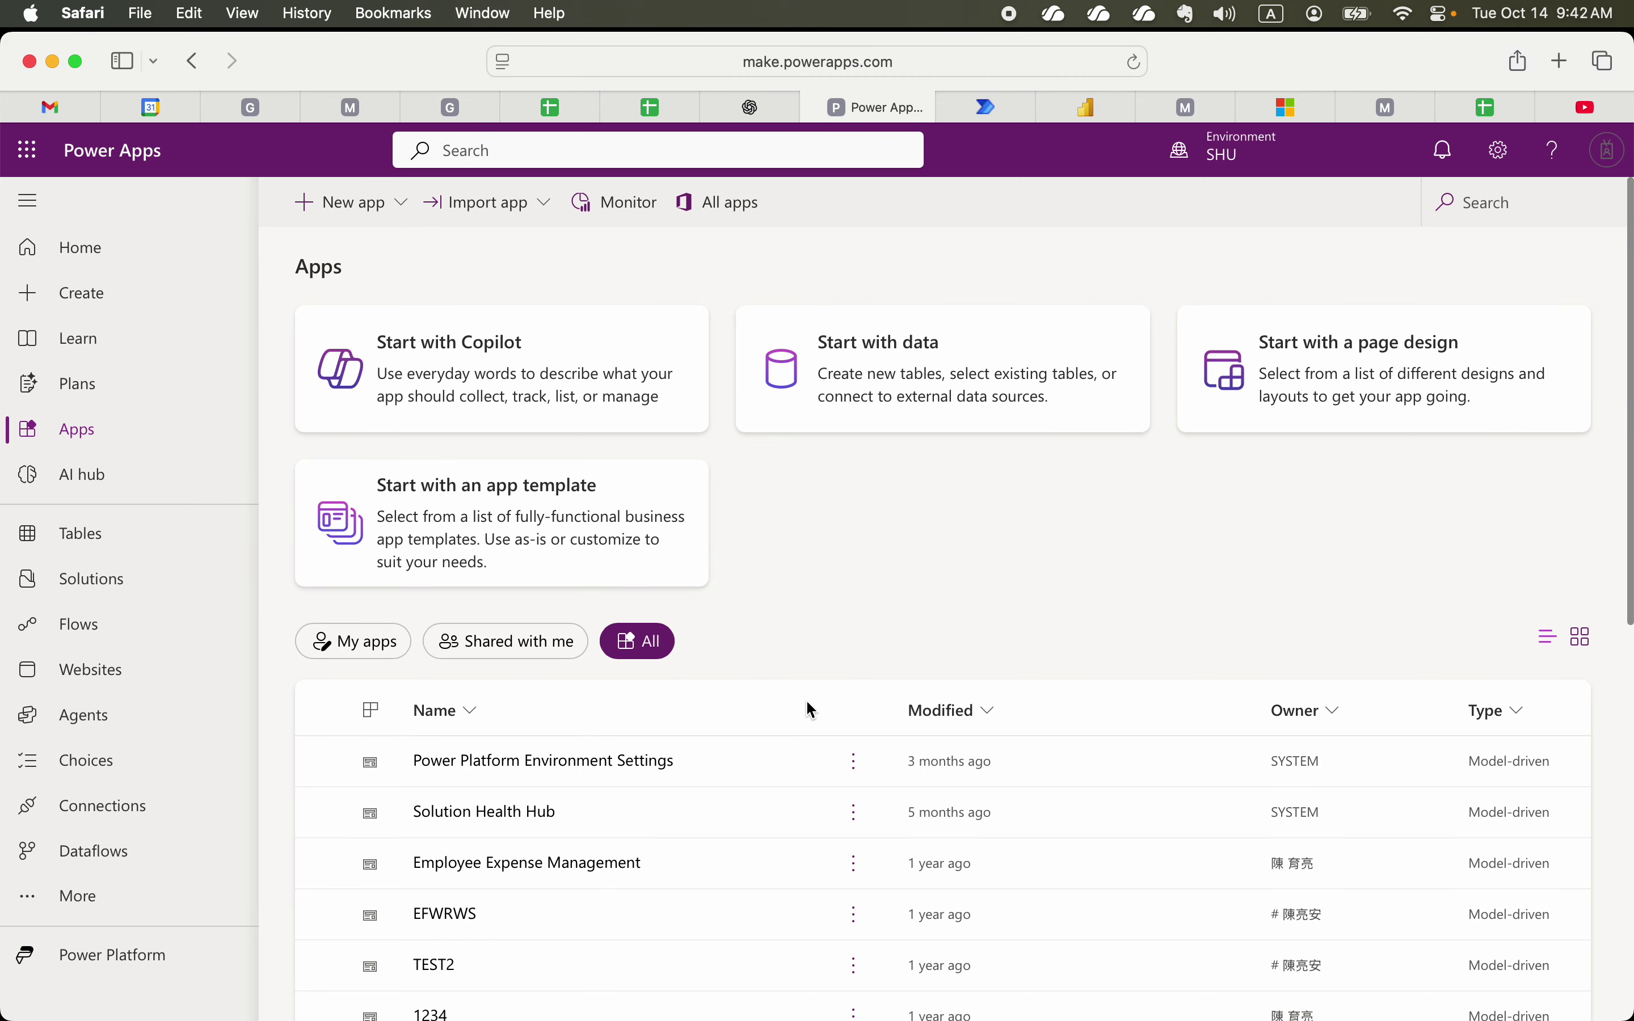
pyautogui.scroll(-10, 810, 709)
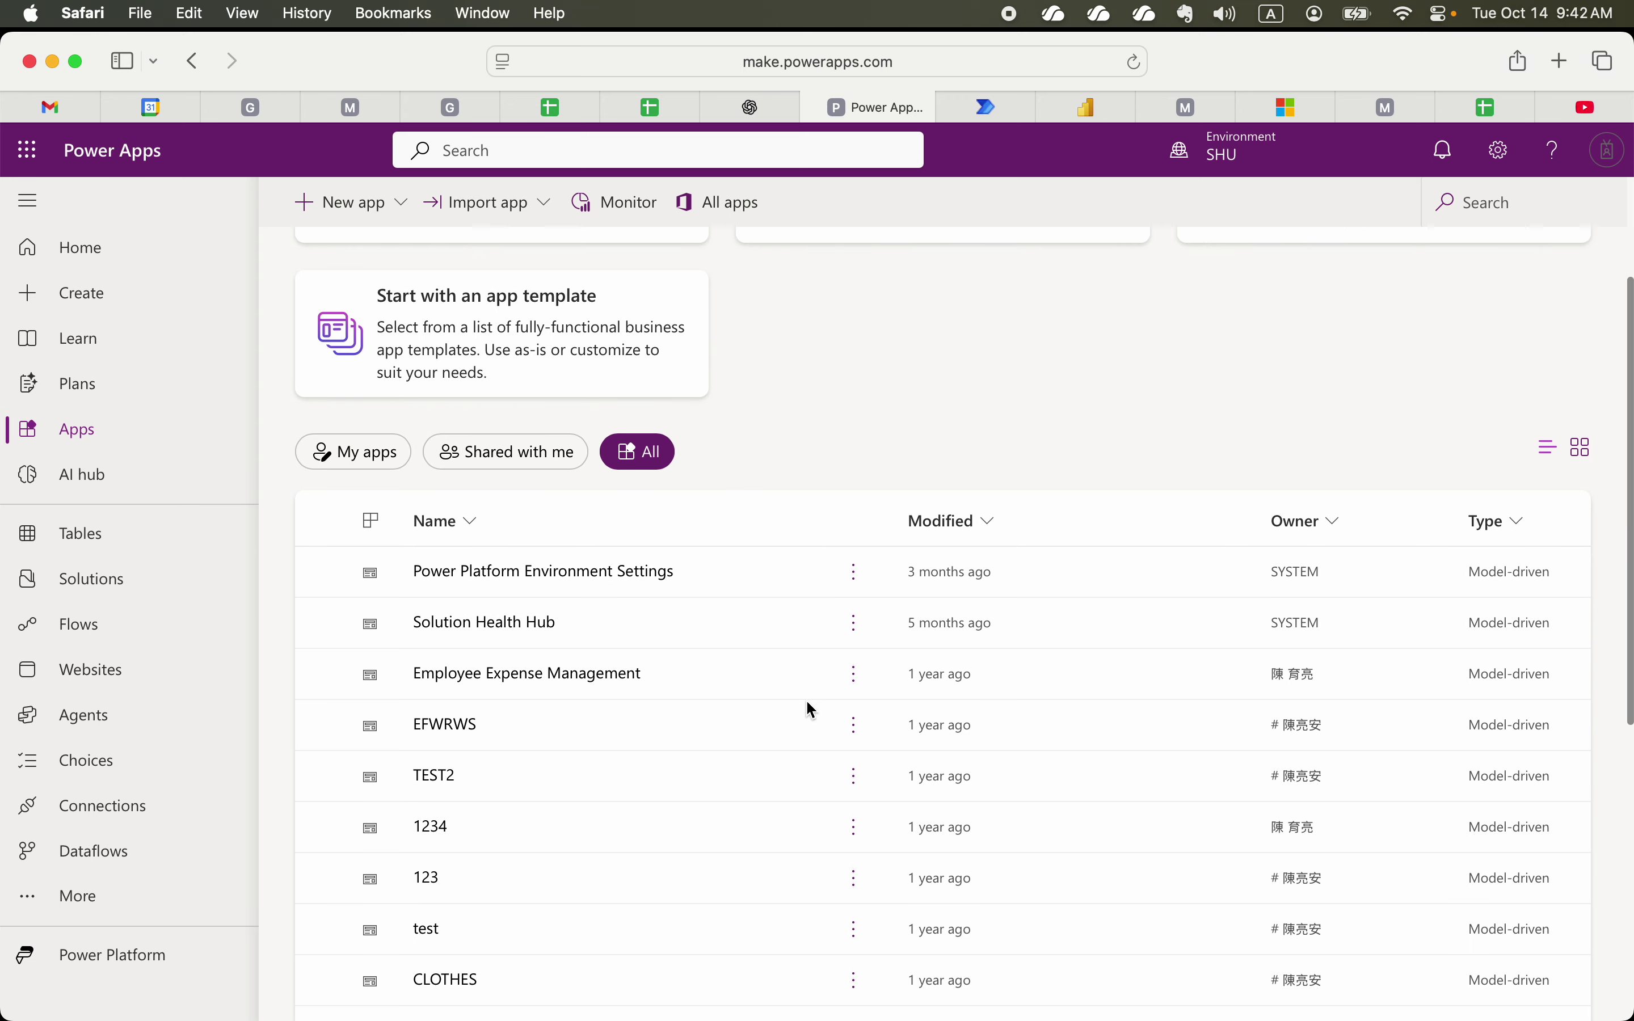
pyautogui.scroll(-2, 811, 709)
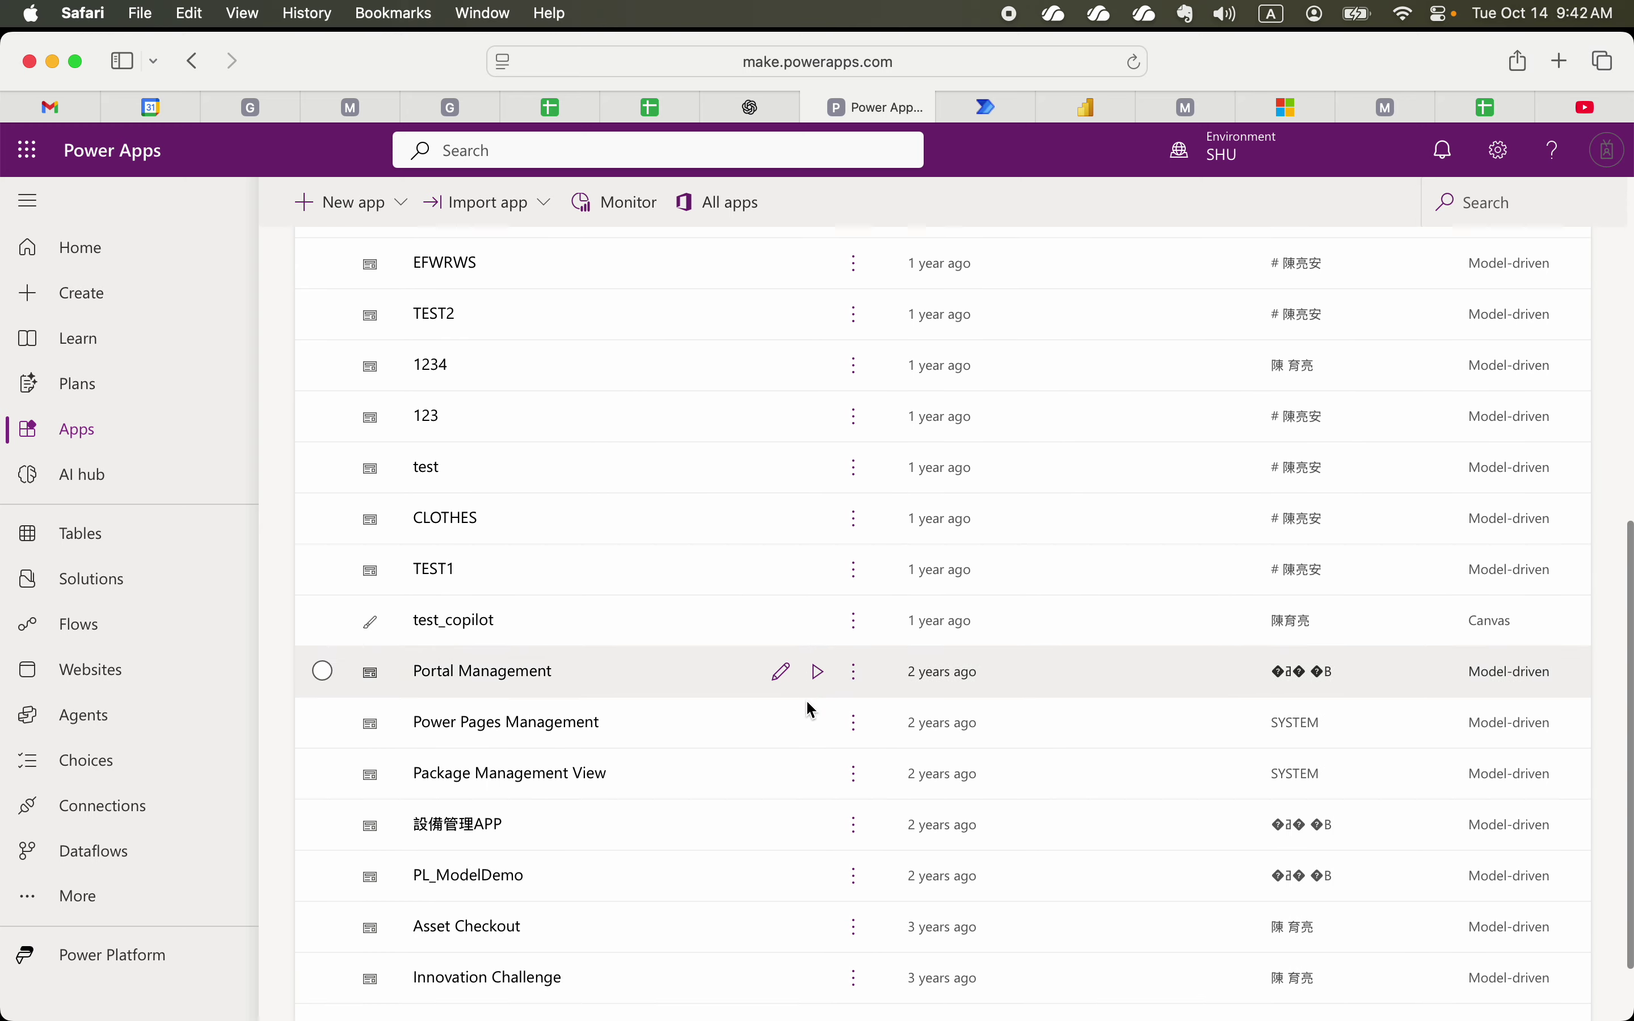
pyautogui.click(521, 728)
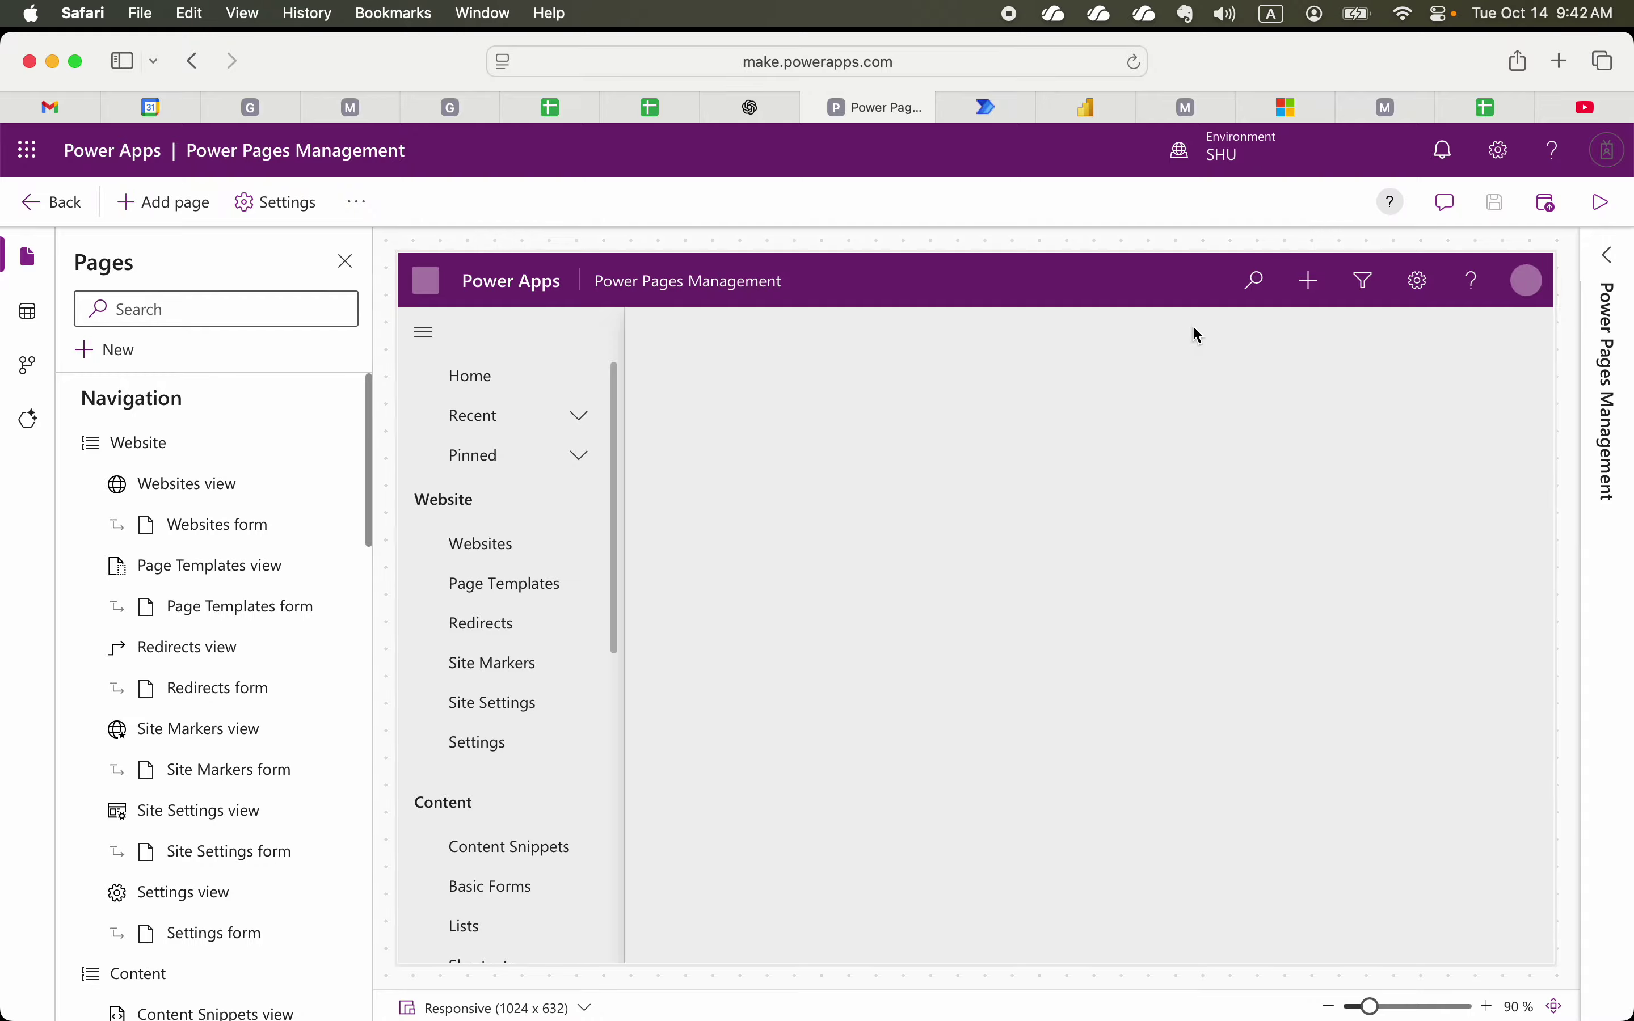
pyautogui.click(37, 214)
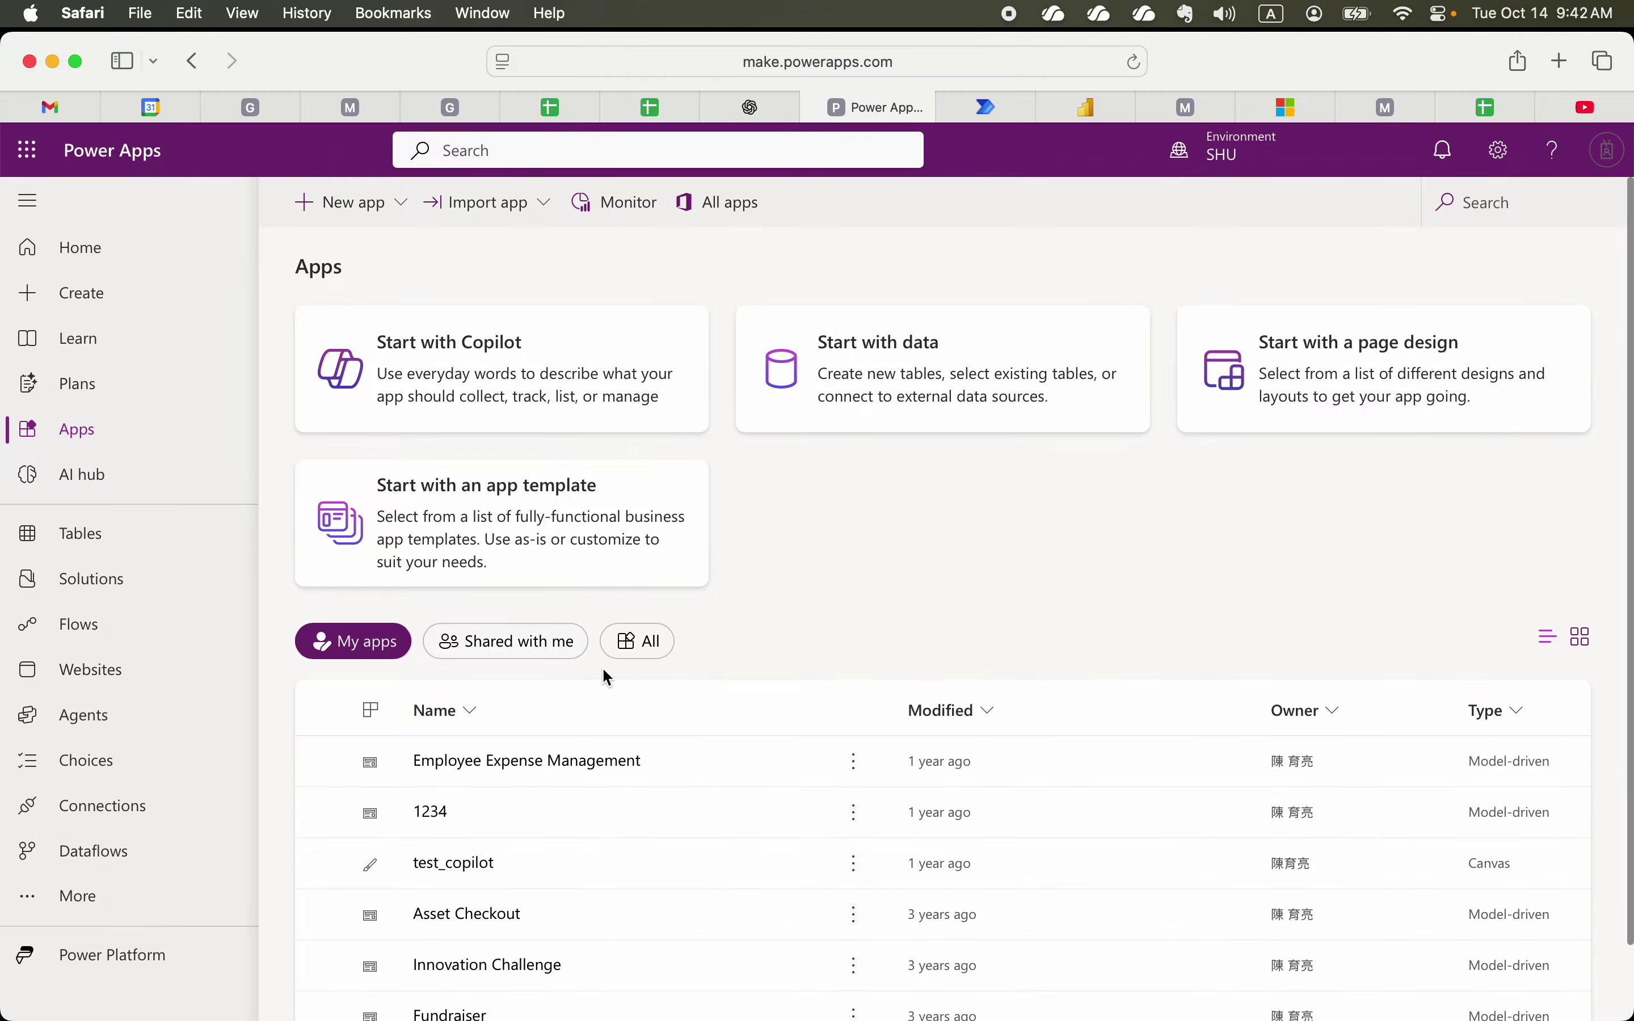
# List all apps in the SHU environment and launch Power Pages Management, signing in again.
pyautogui.scroll(-2, 631, 844)
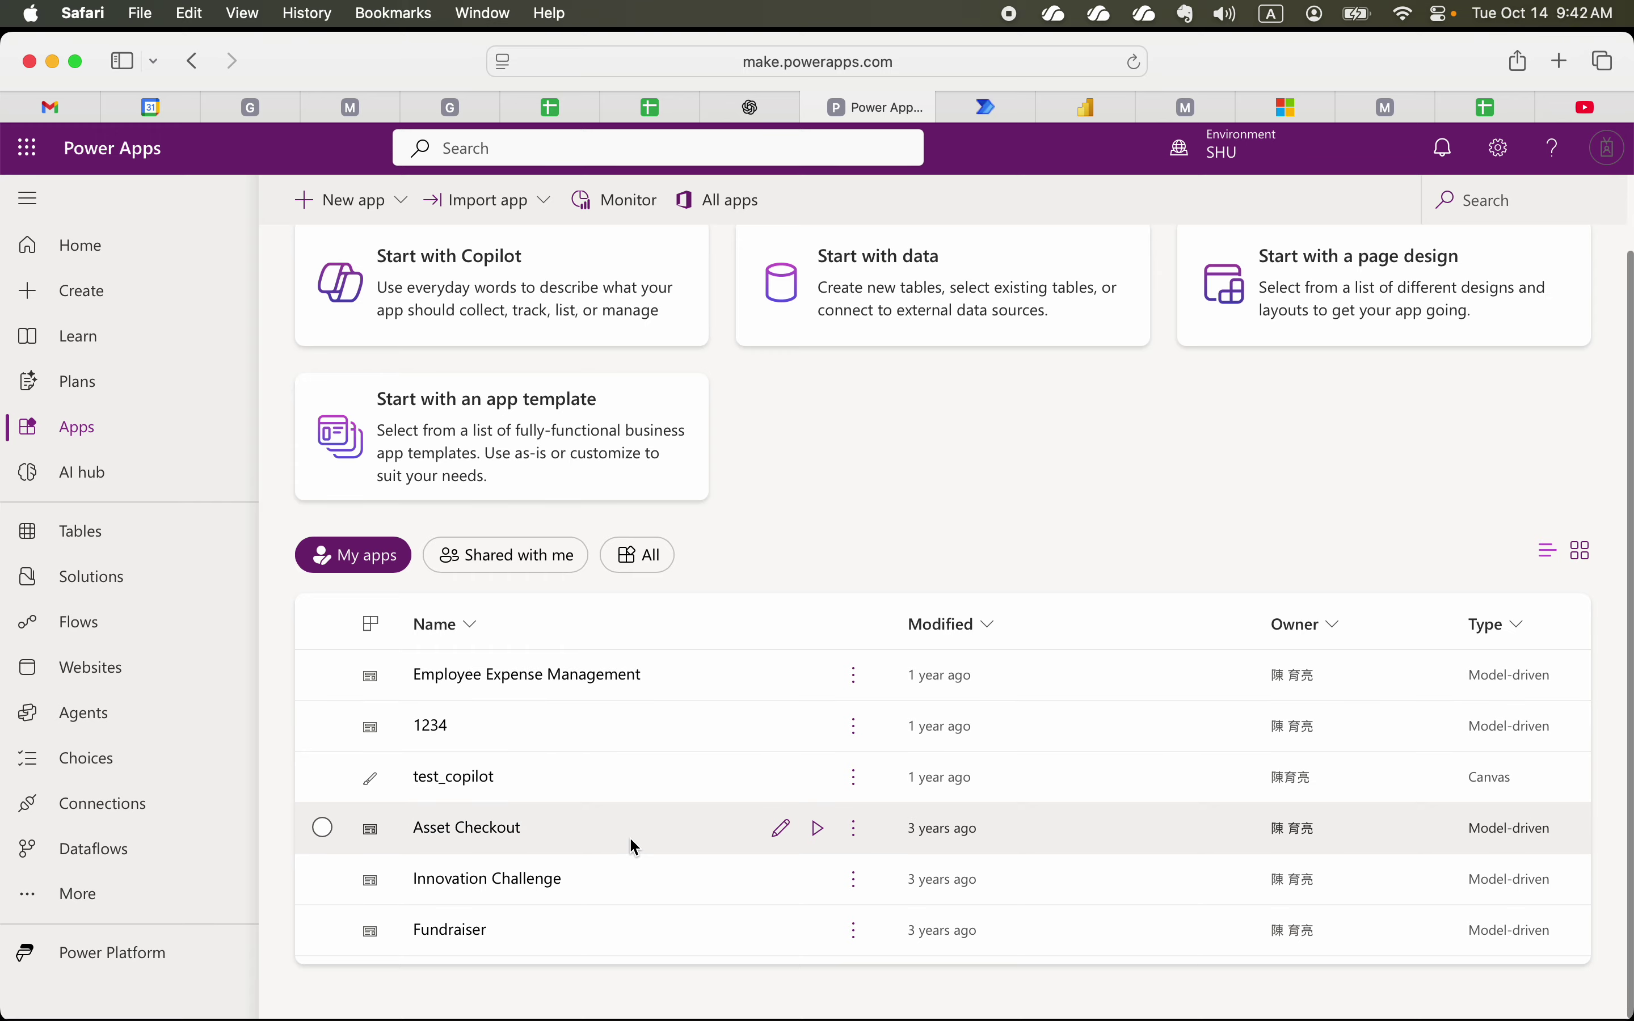
pyautogui.click(637, 560)
pyautogui.click(610, 809)
pyautogui.scroll(-10, 610, 809)
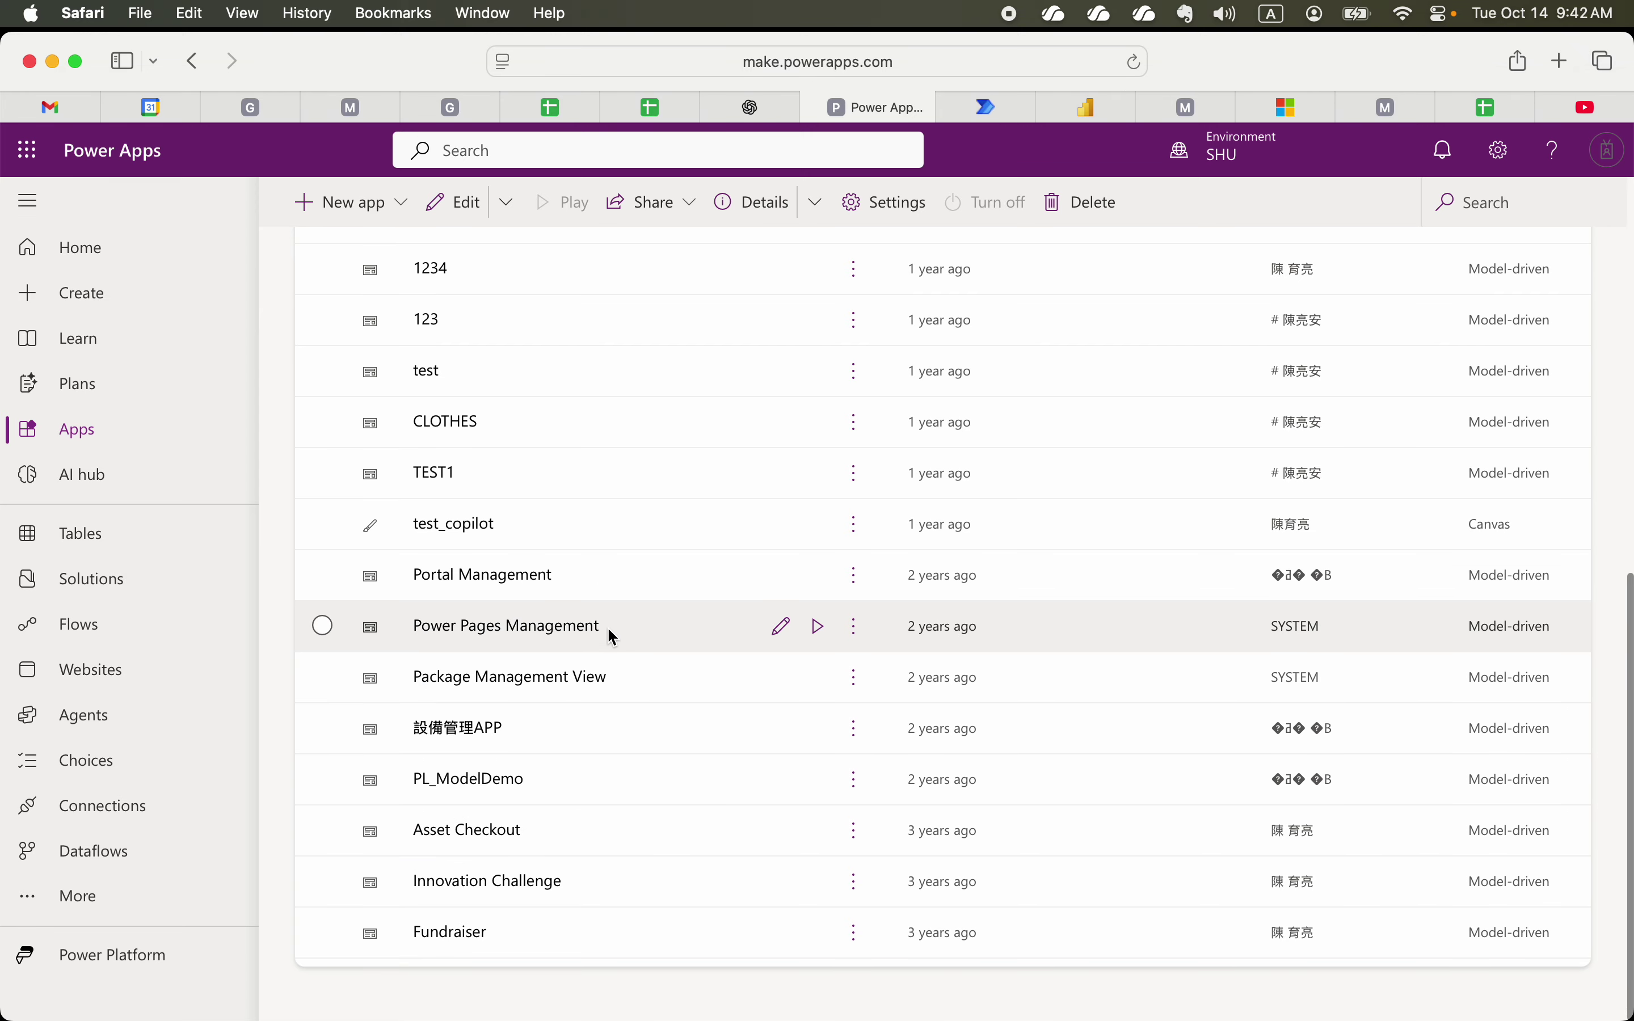
pyautogui.click(820, 628)
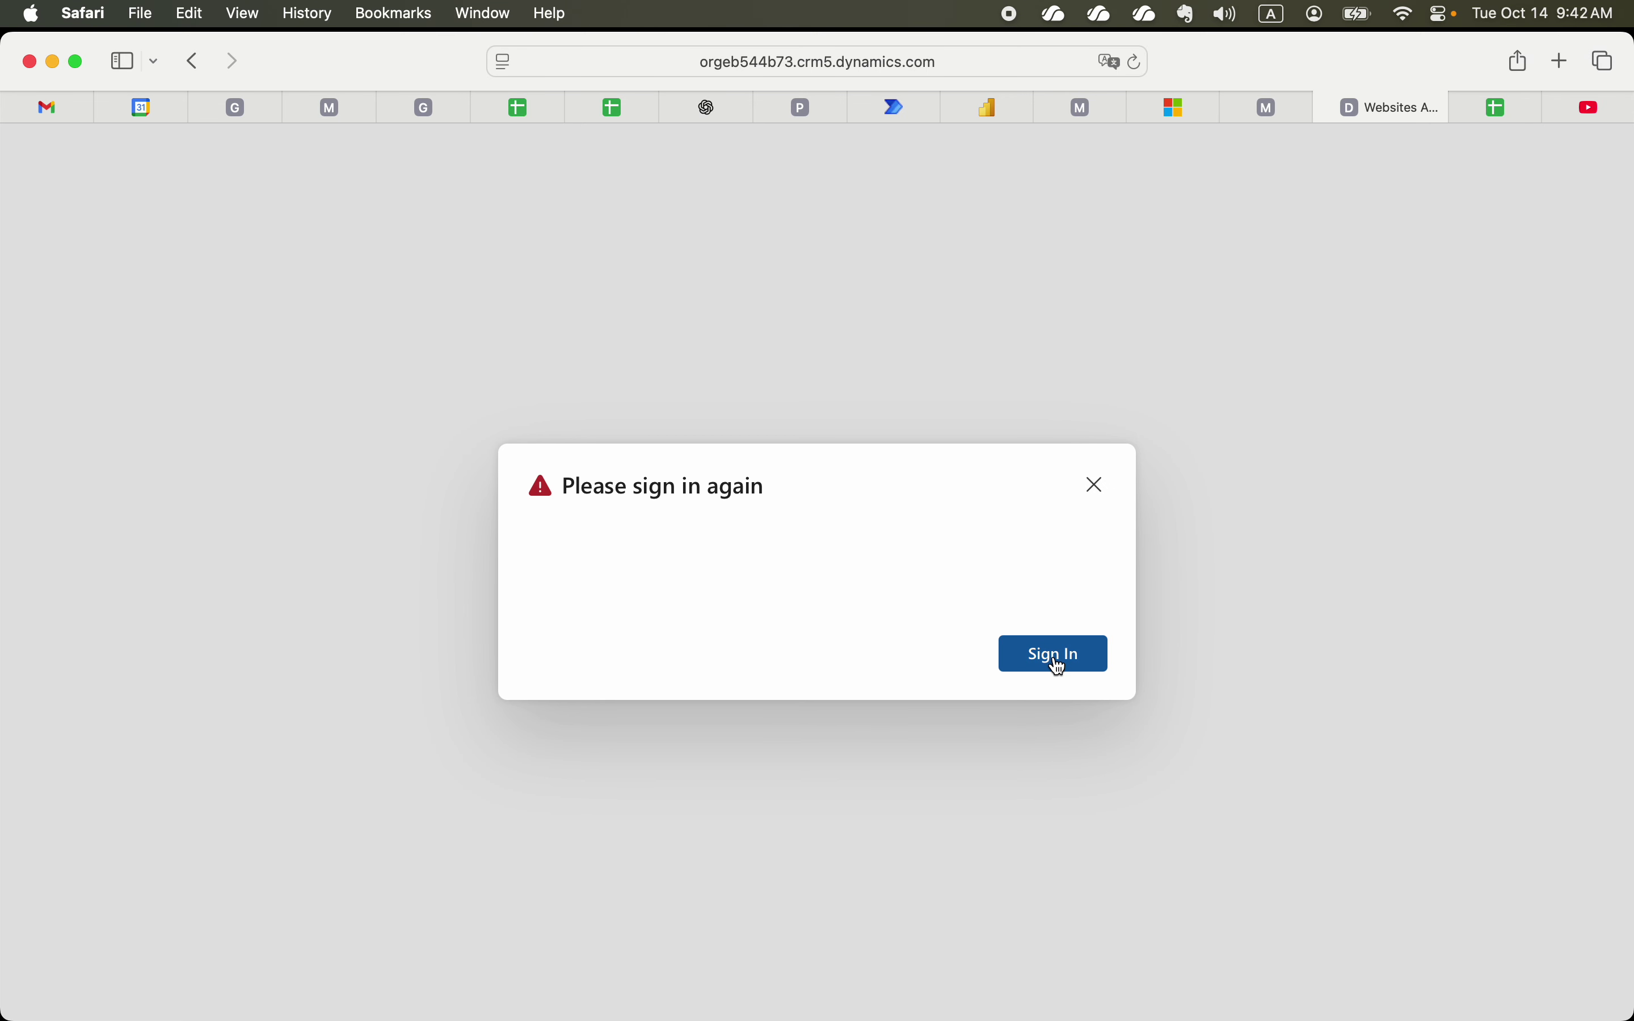
pyautogui.click(1058, 655)
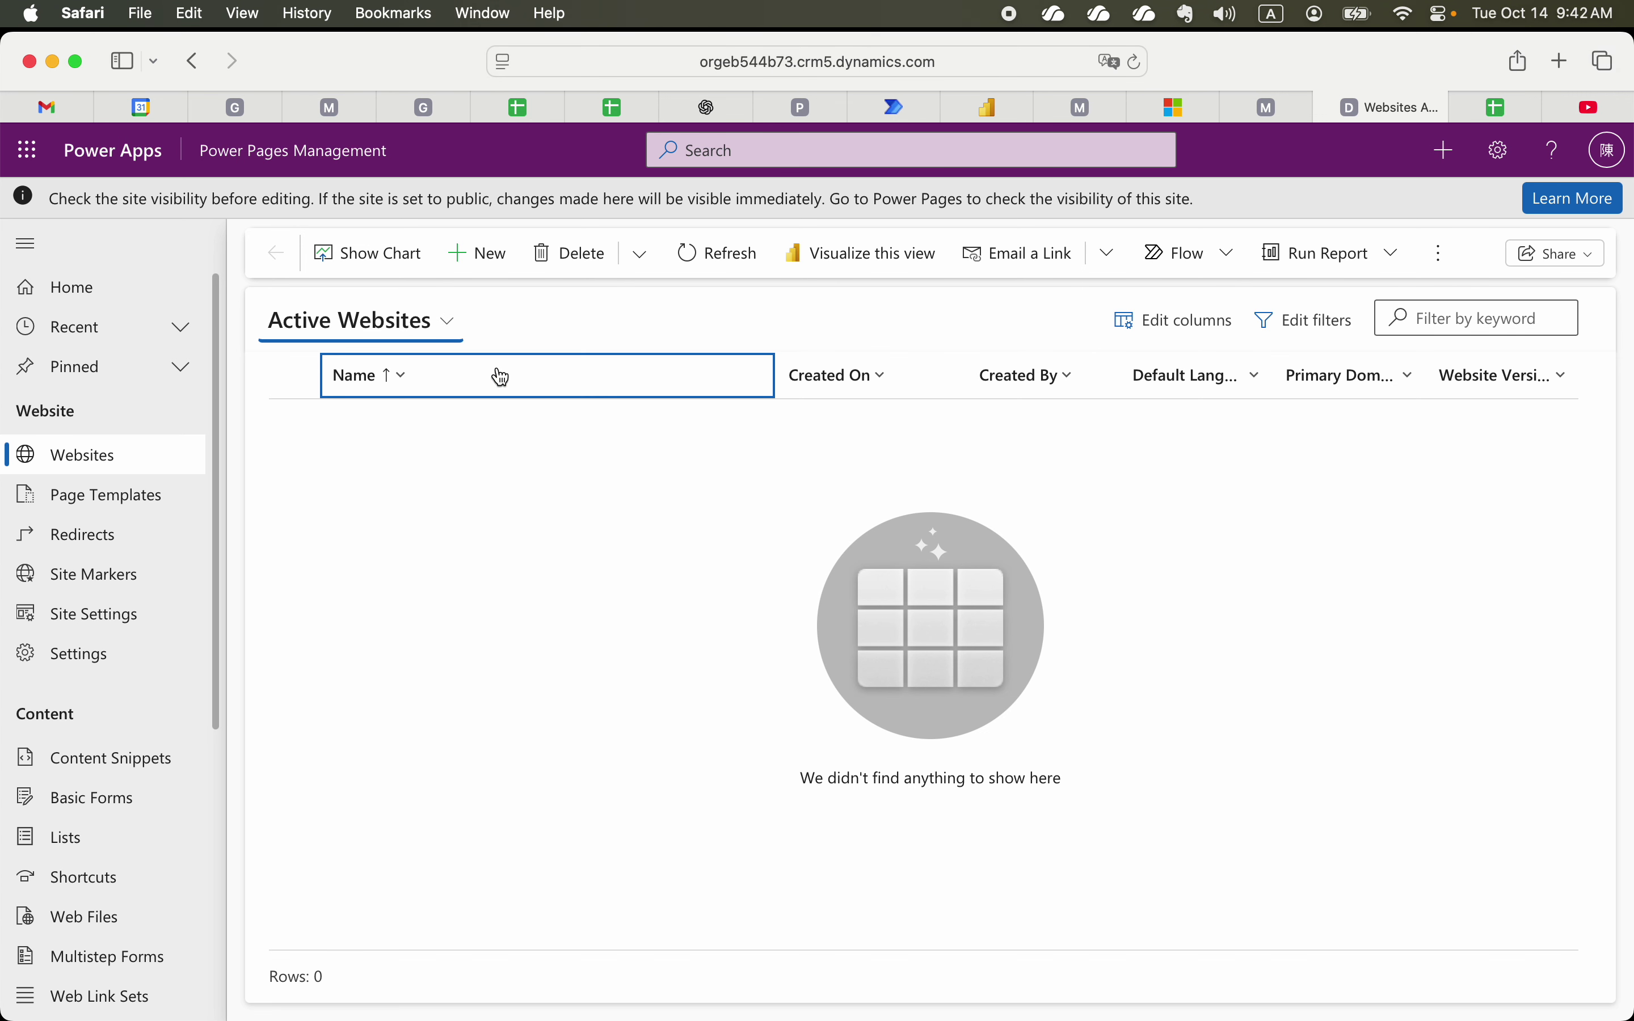
# View the Inactive Websites list for the SHU environment, then switch to Microsoft PowerPoint.
pyautogui.click(458, 330)
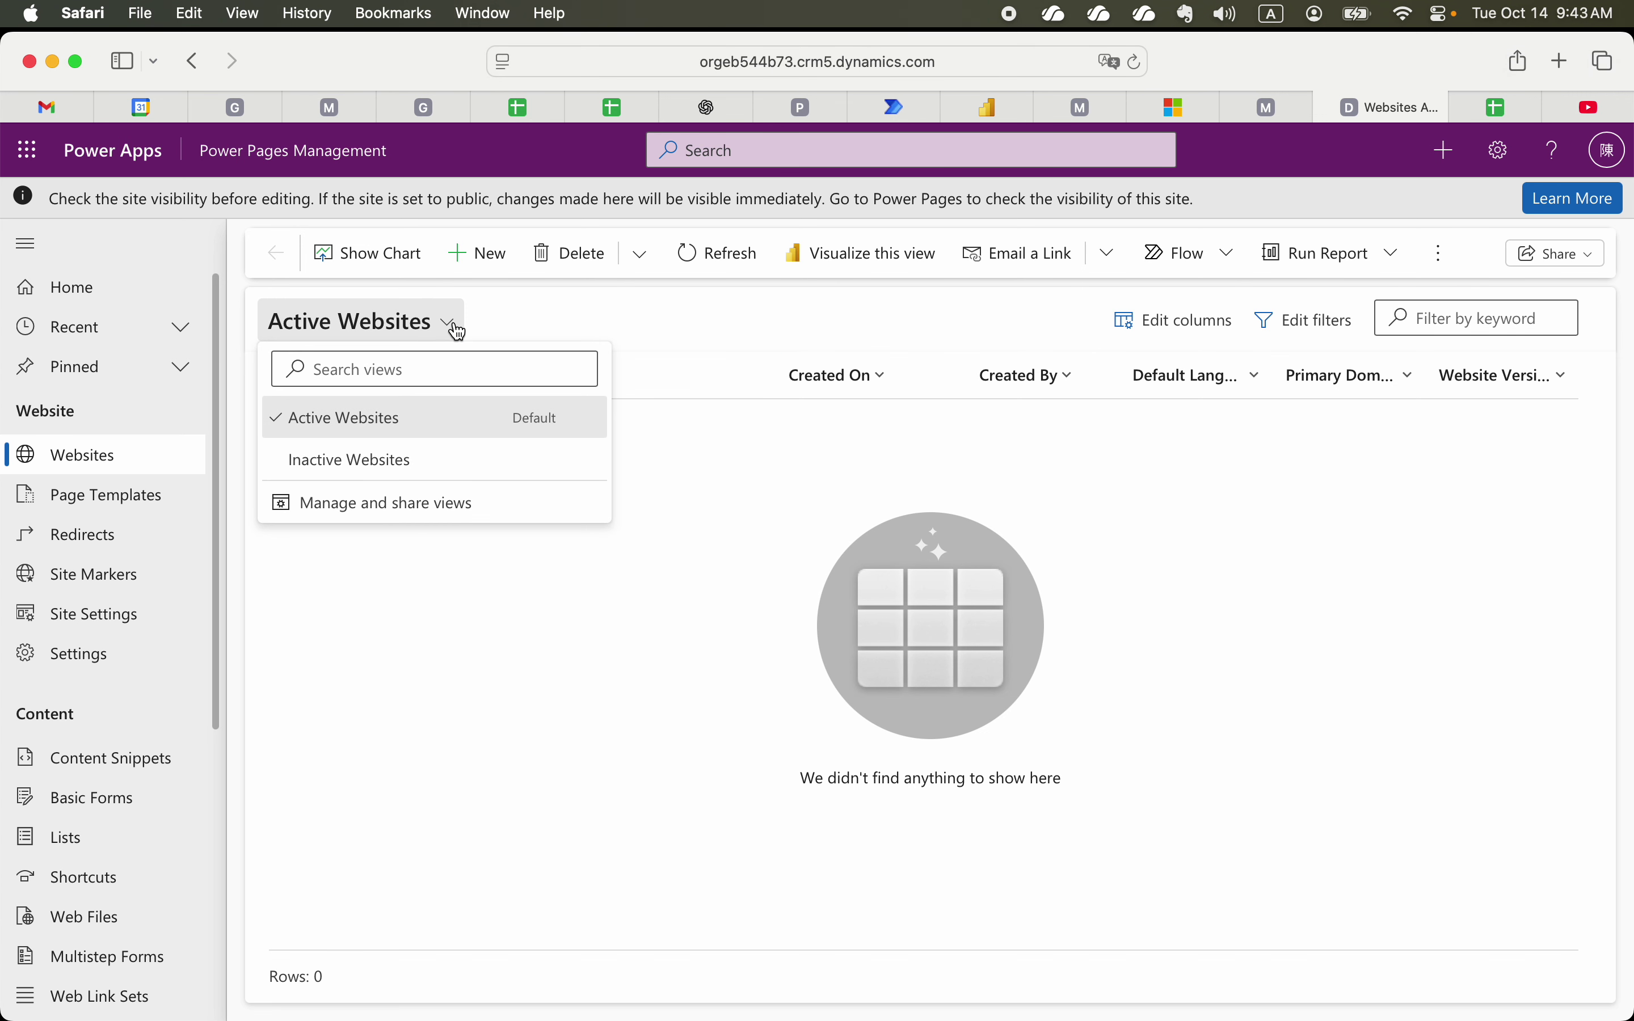
pyautogui.click(372, 471)
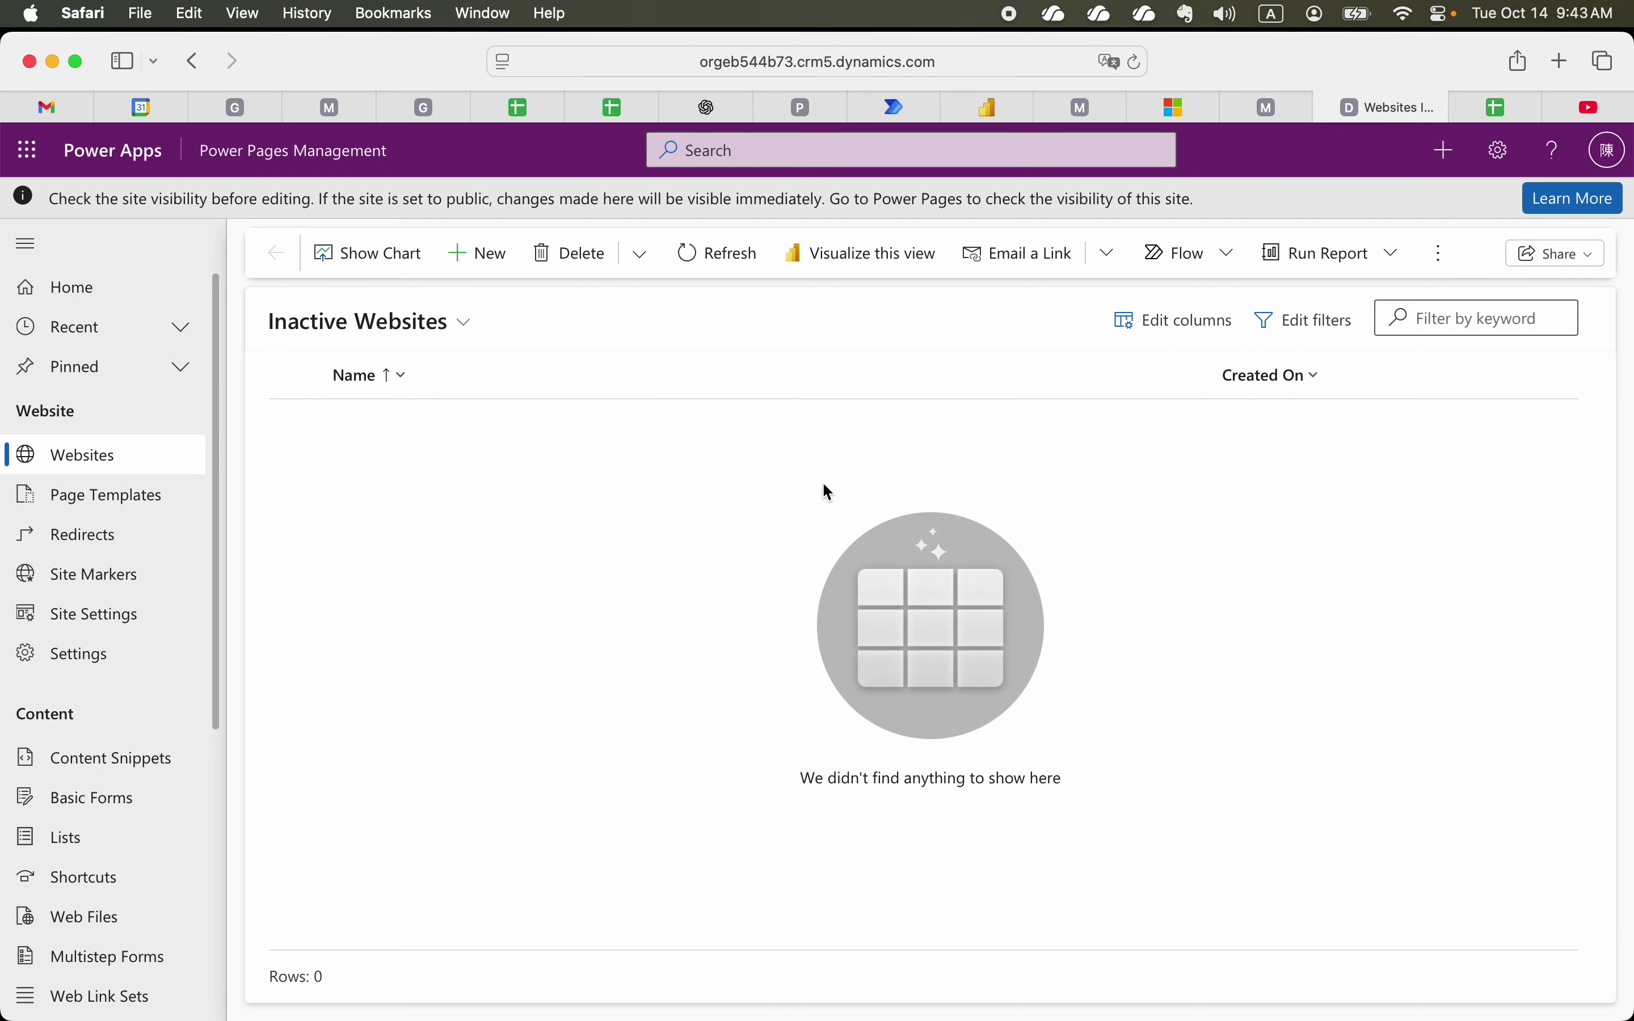
pyautogui.press('super+Tab')
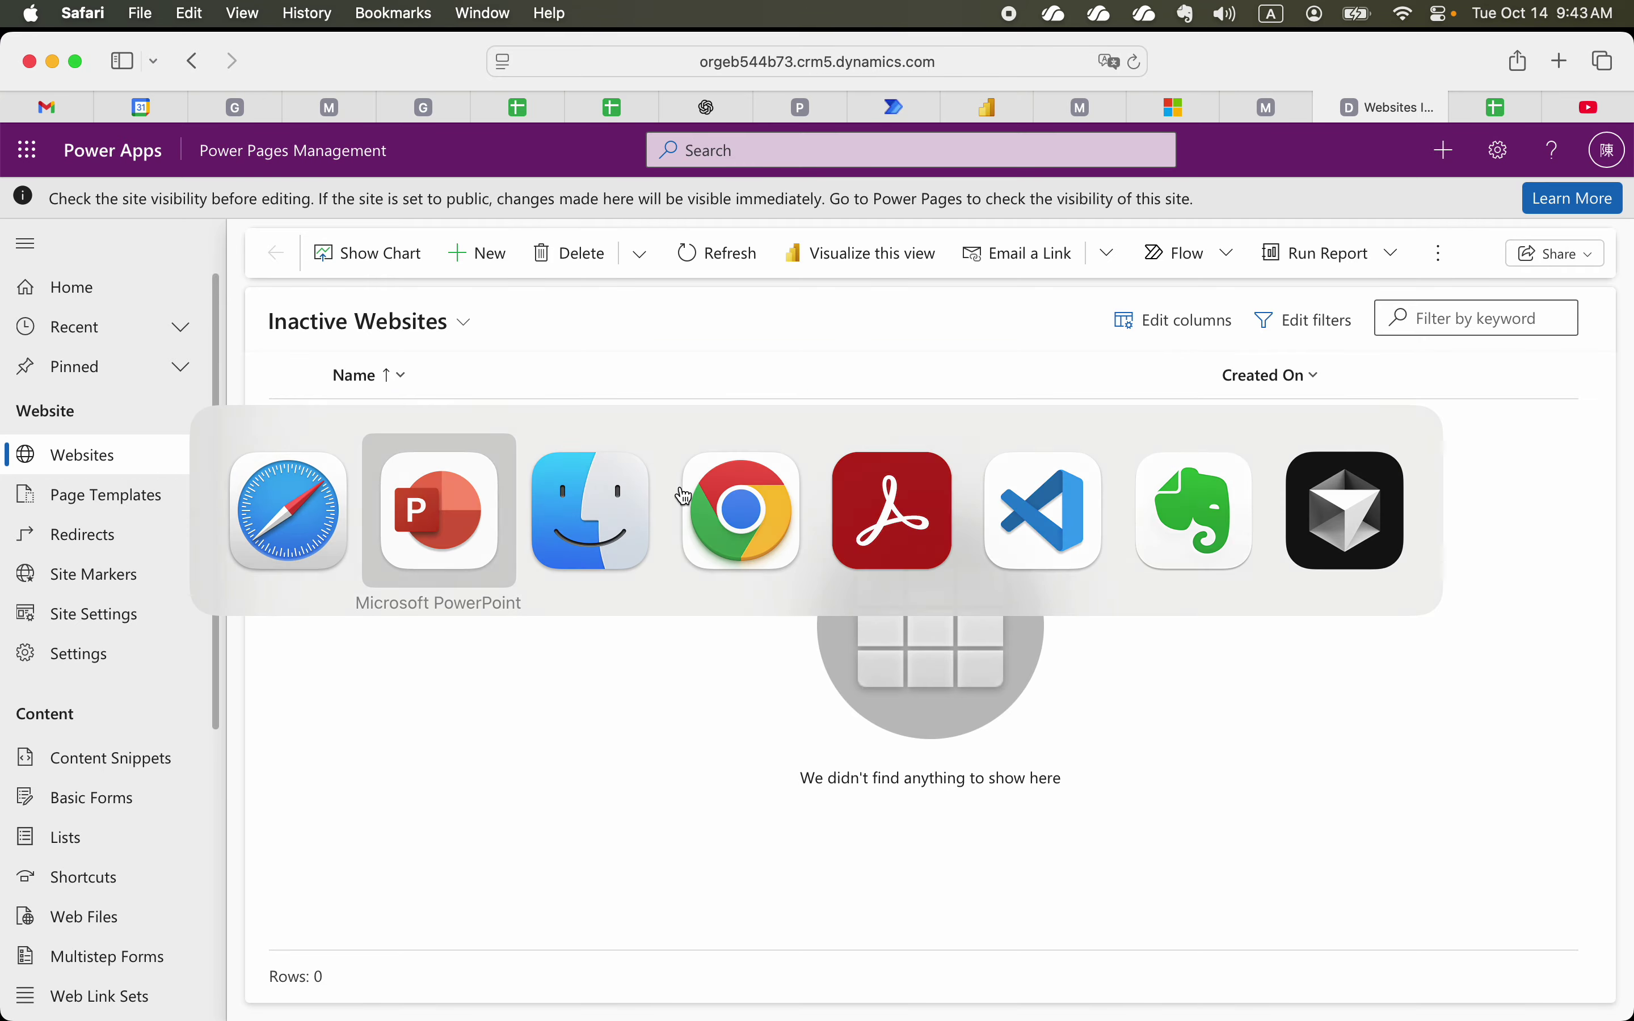
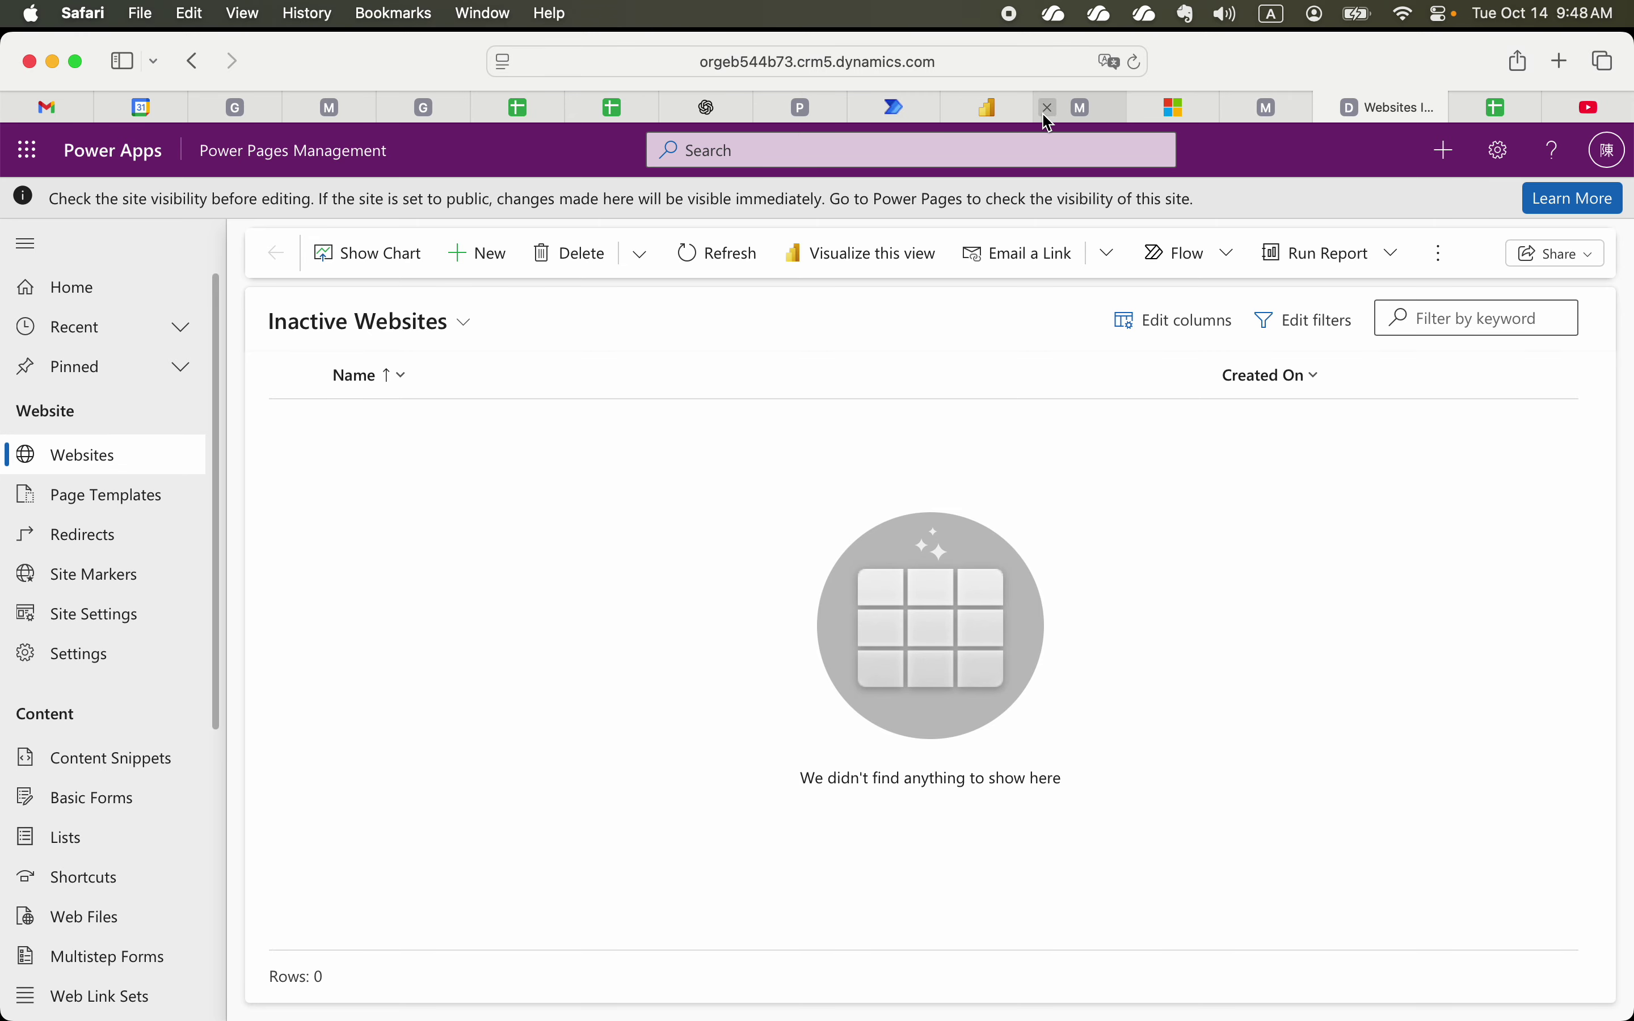
# Return to the Power Pages site creation page and preview the Starter layout 1 template from the starter layouts.
pyautogui.click(1285, 116)
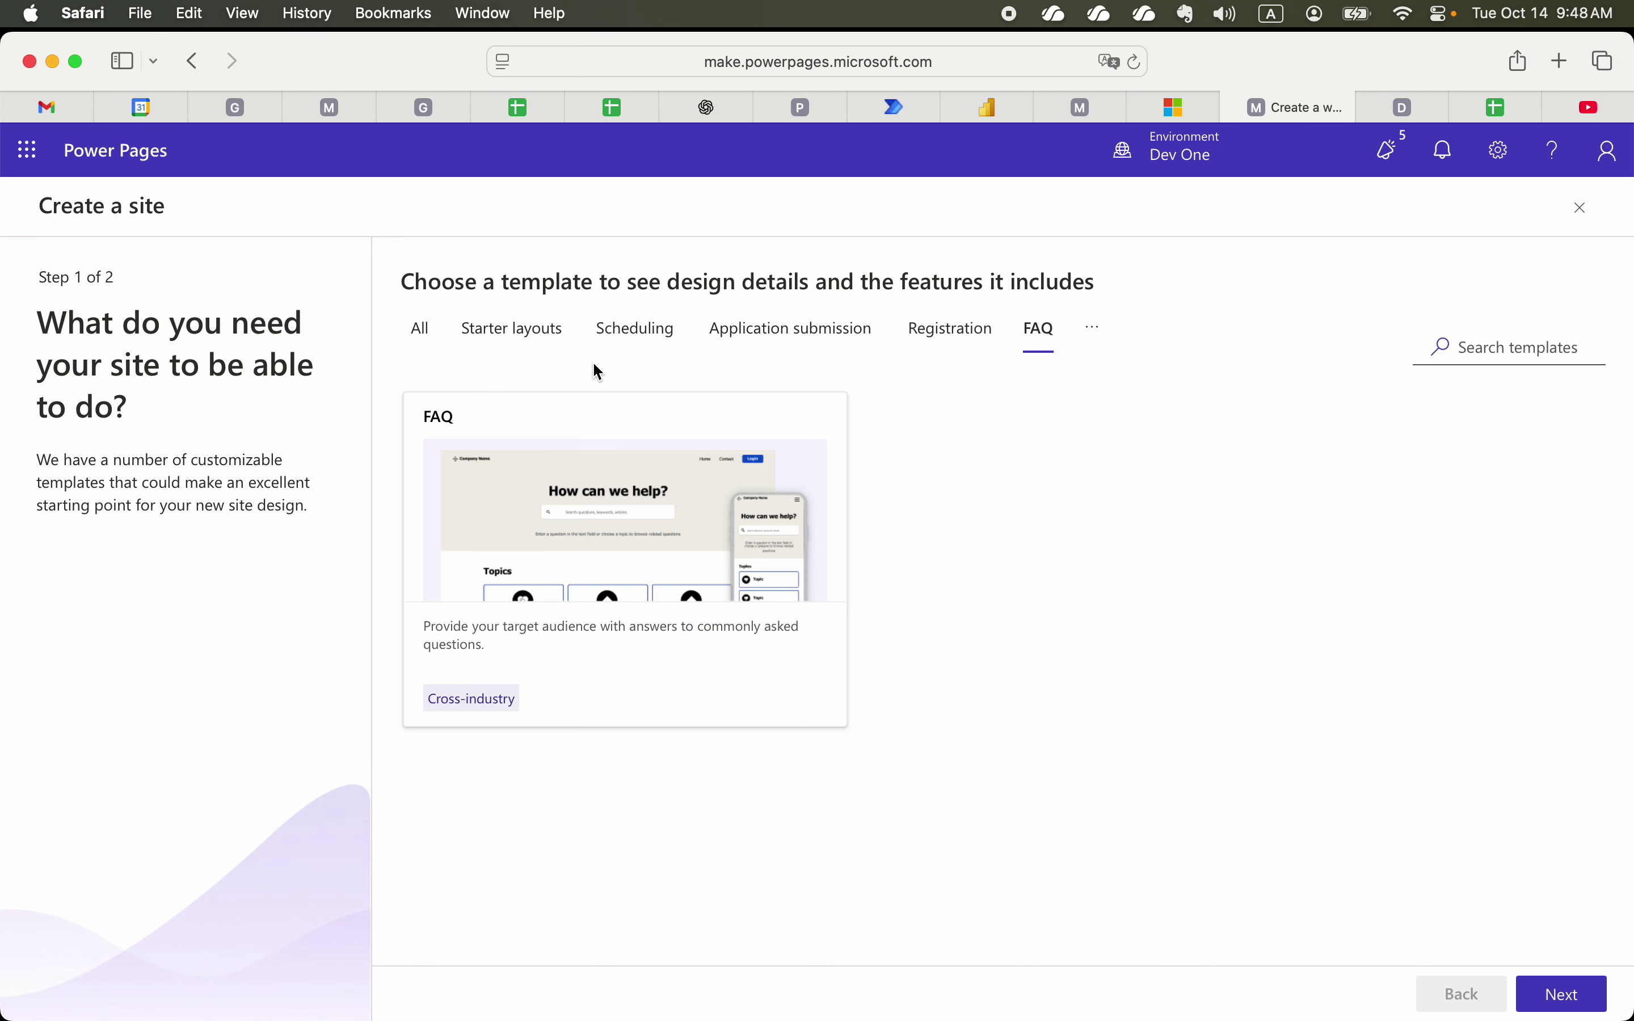
pyautogui.click(535, 340)
pyautogui.moveTo(706, 531)
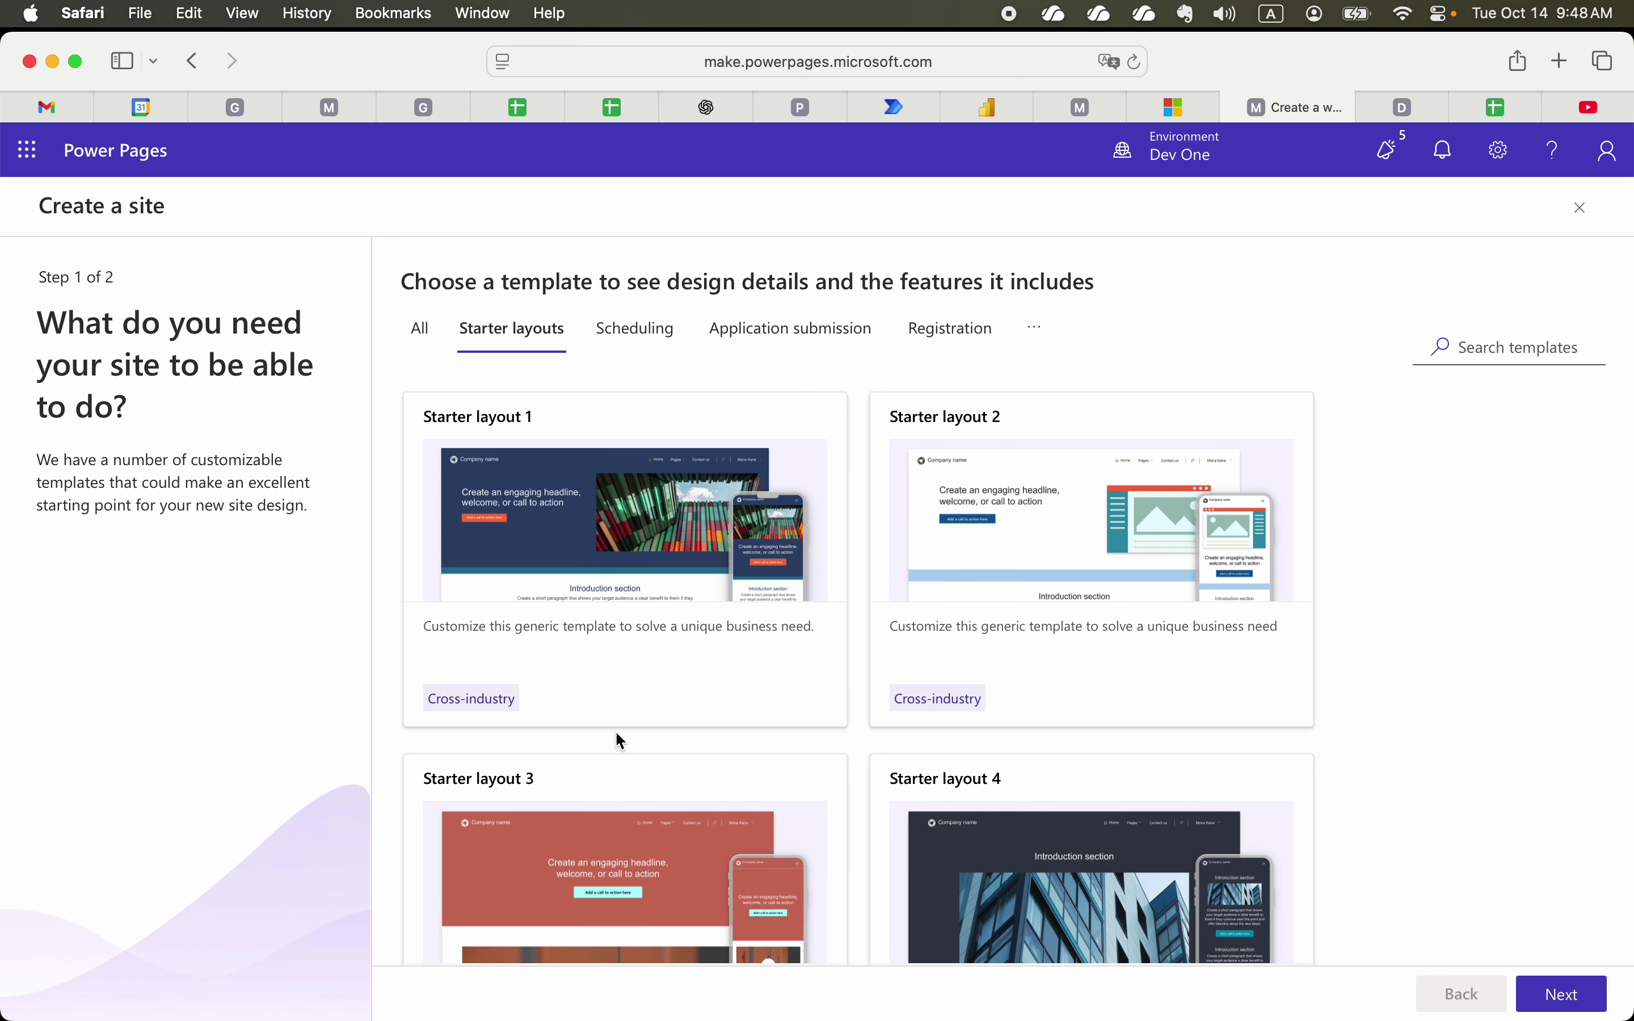
pyautogui.moveTo(837, 672)
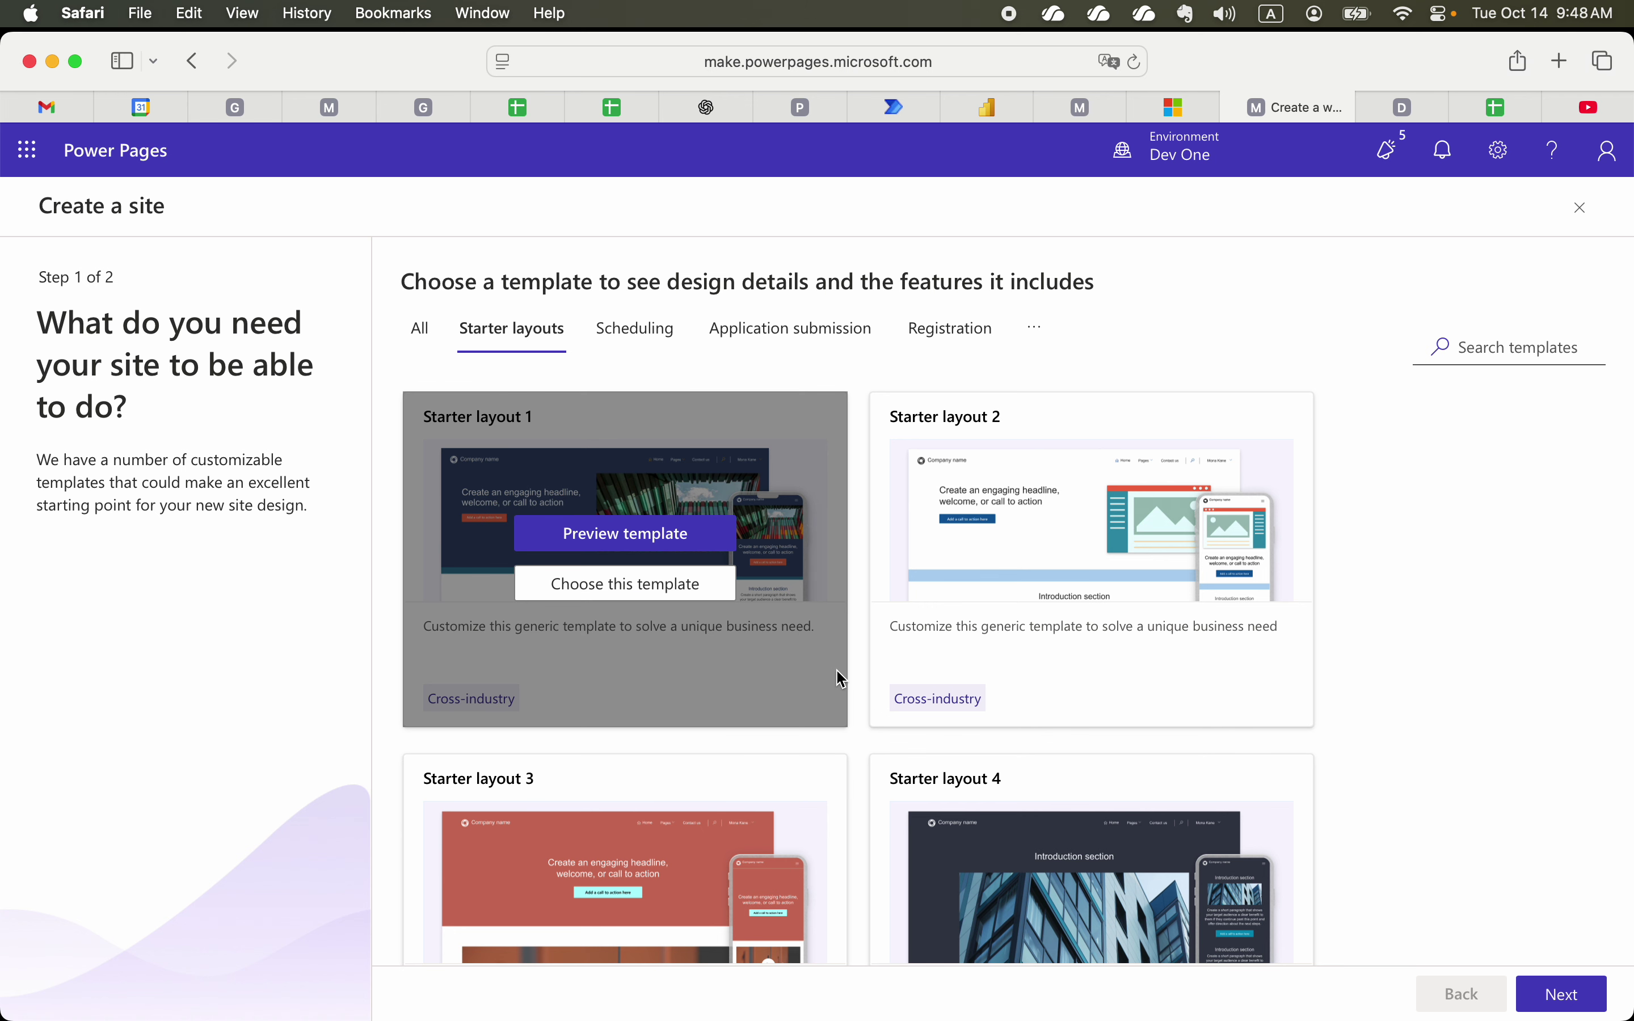
pyautogui.click(654, 631)
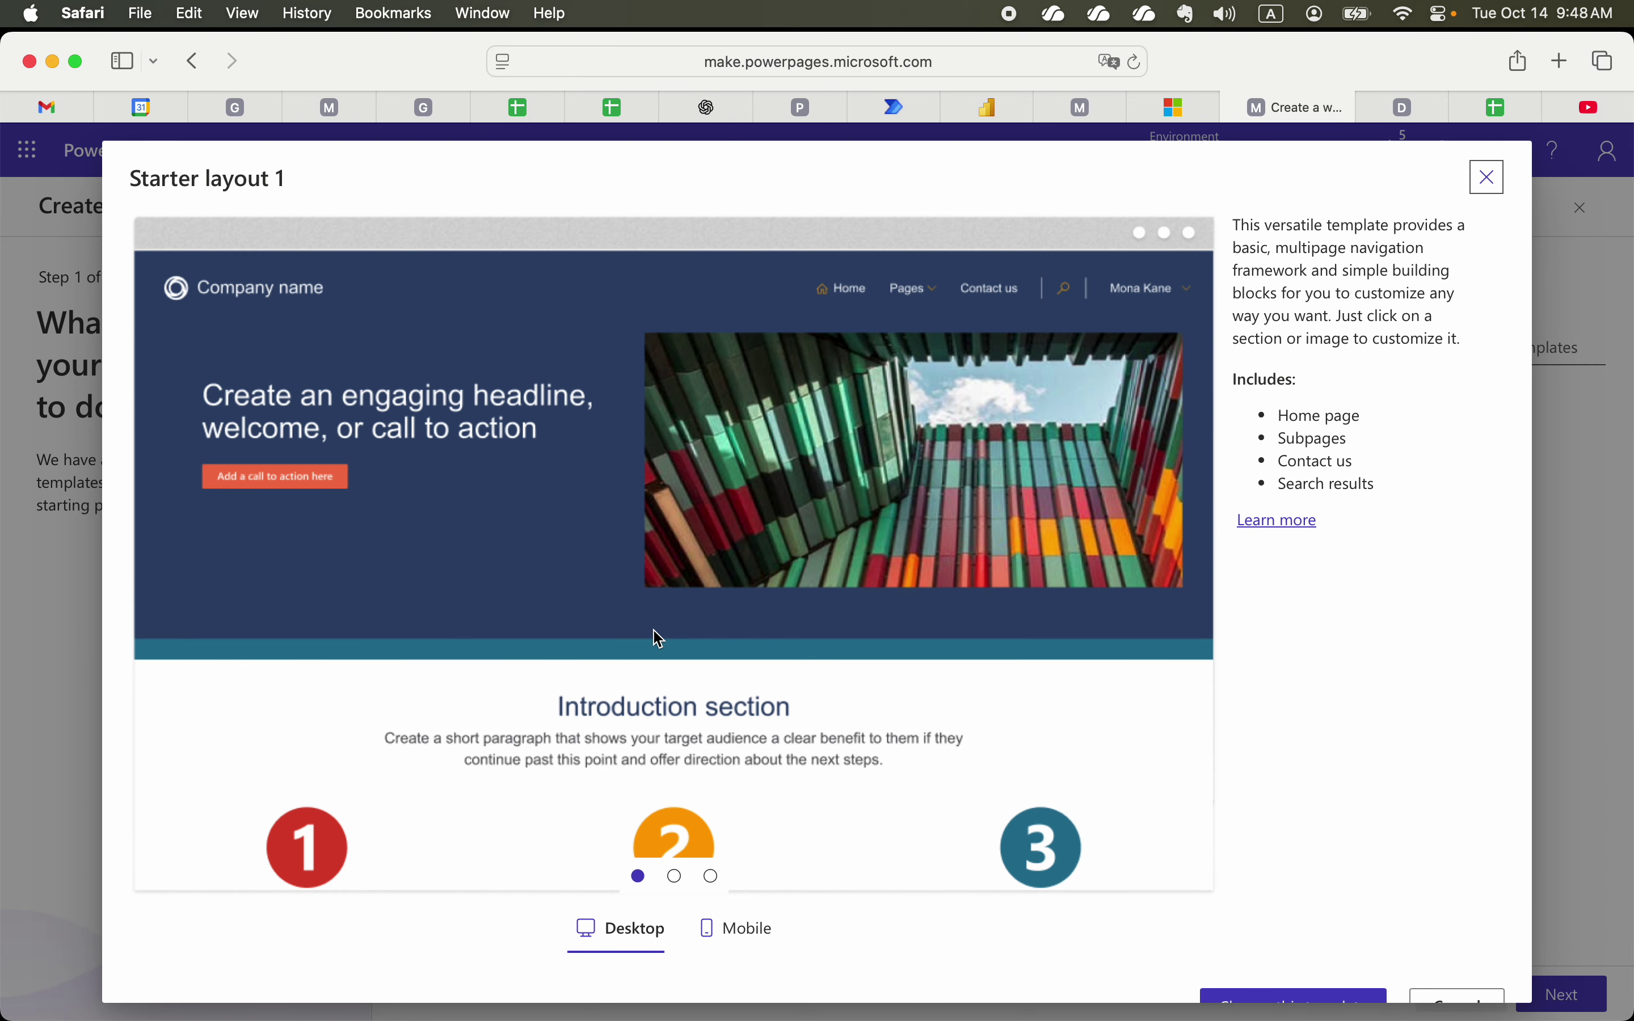
pyautogui.scroll(-2, 844, 829)
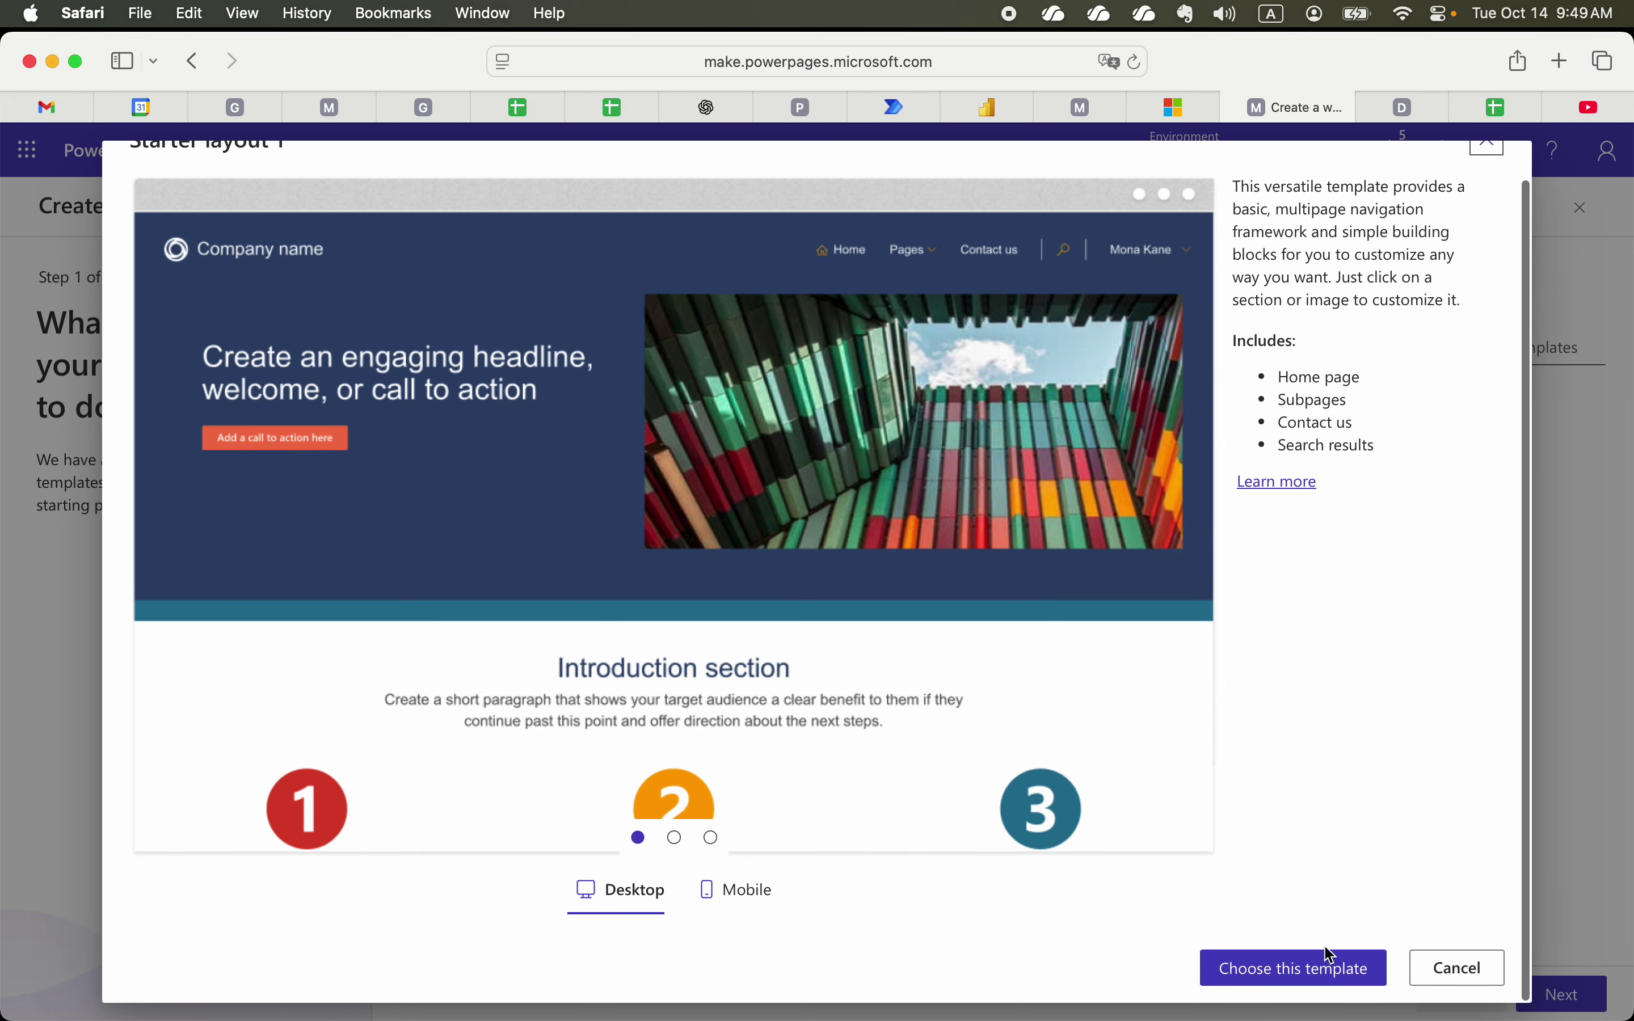
# Choose the Starter layout 1 template and create the site as Site 1 with the web address site-mh727 in English (United States).
pyautogui.click(1292, 972)
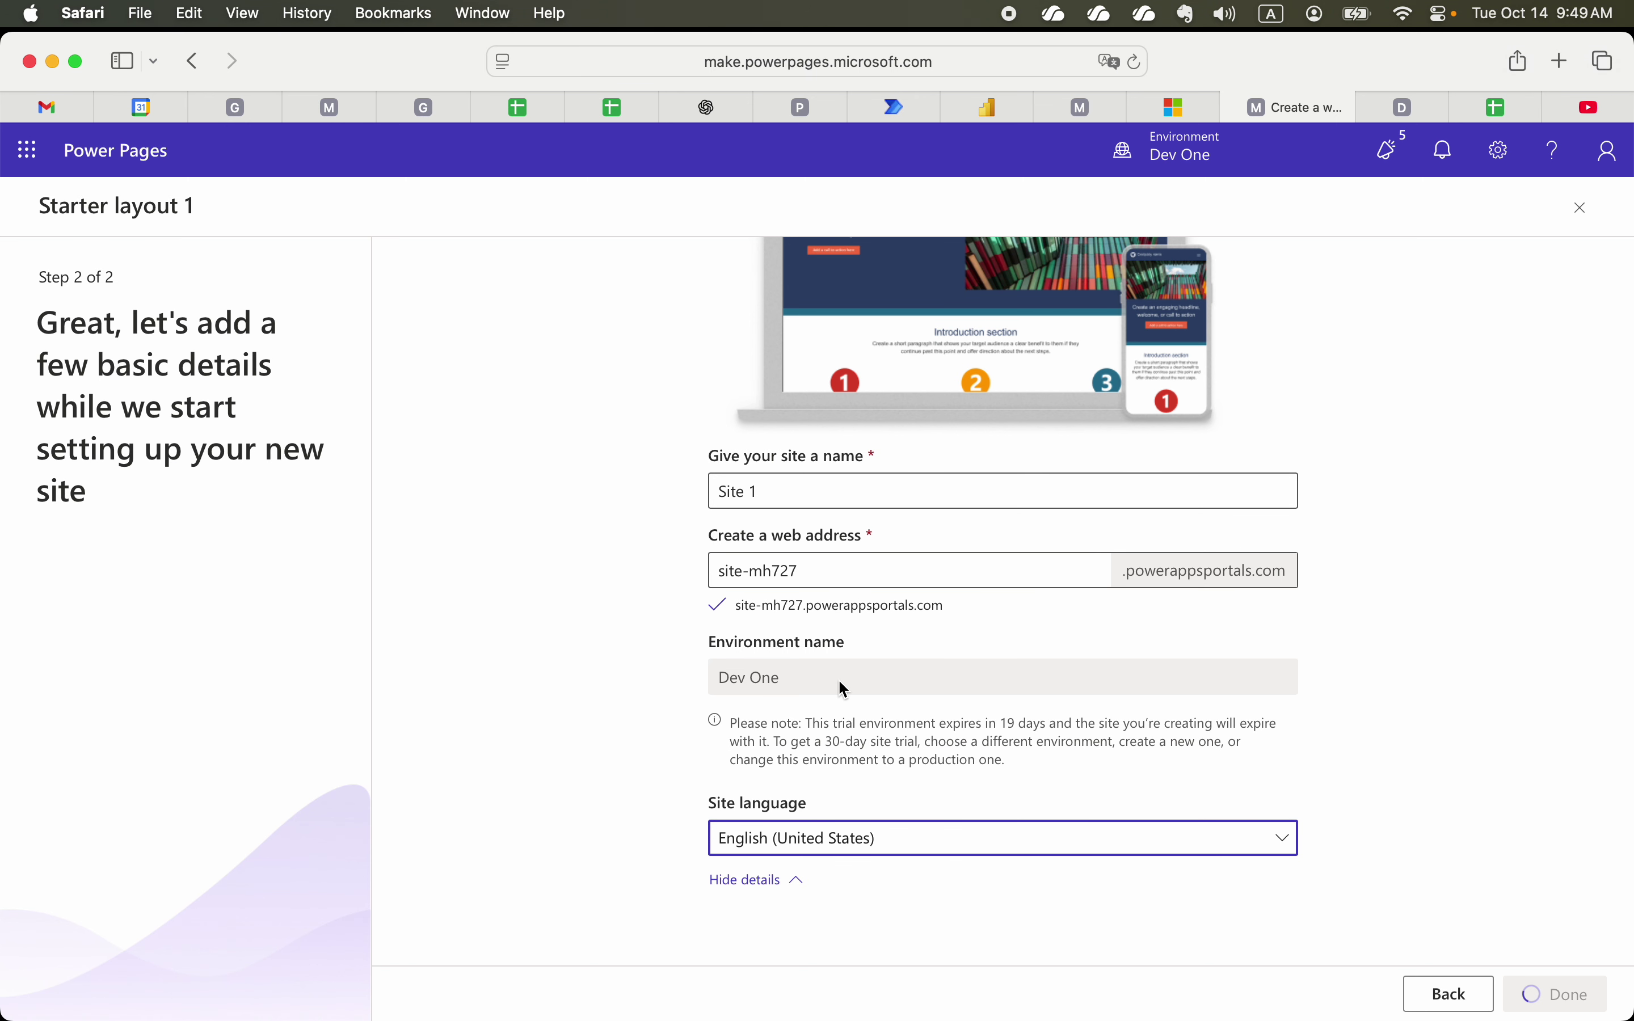
pyautogui.scroll(-1, 1440, 808)
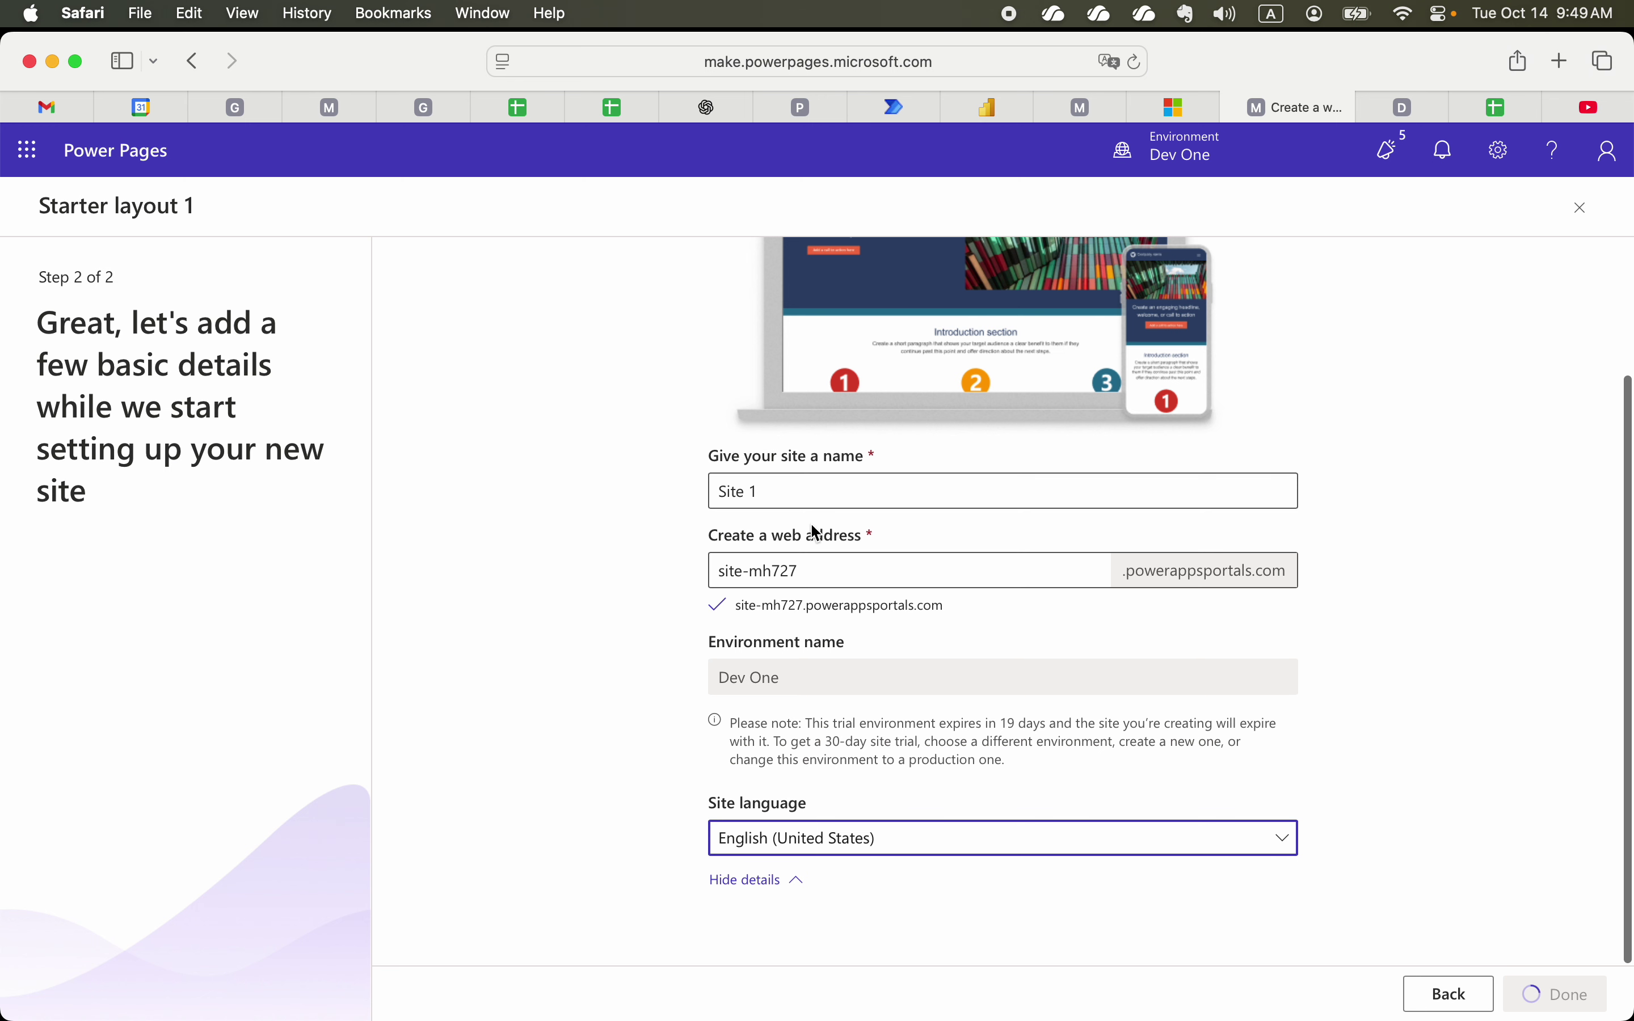
pyautogui.click(786, 487)
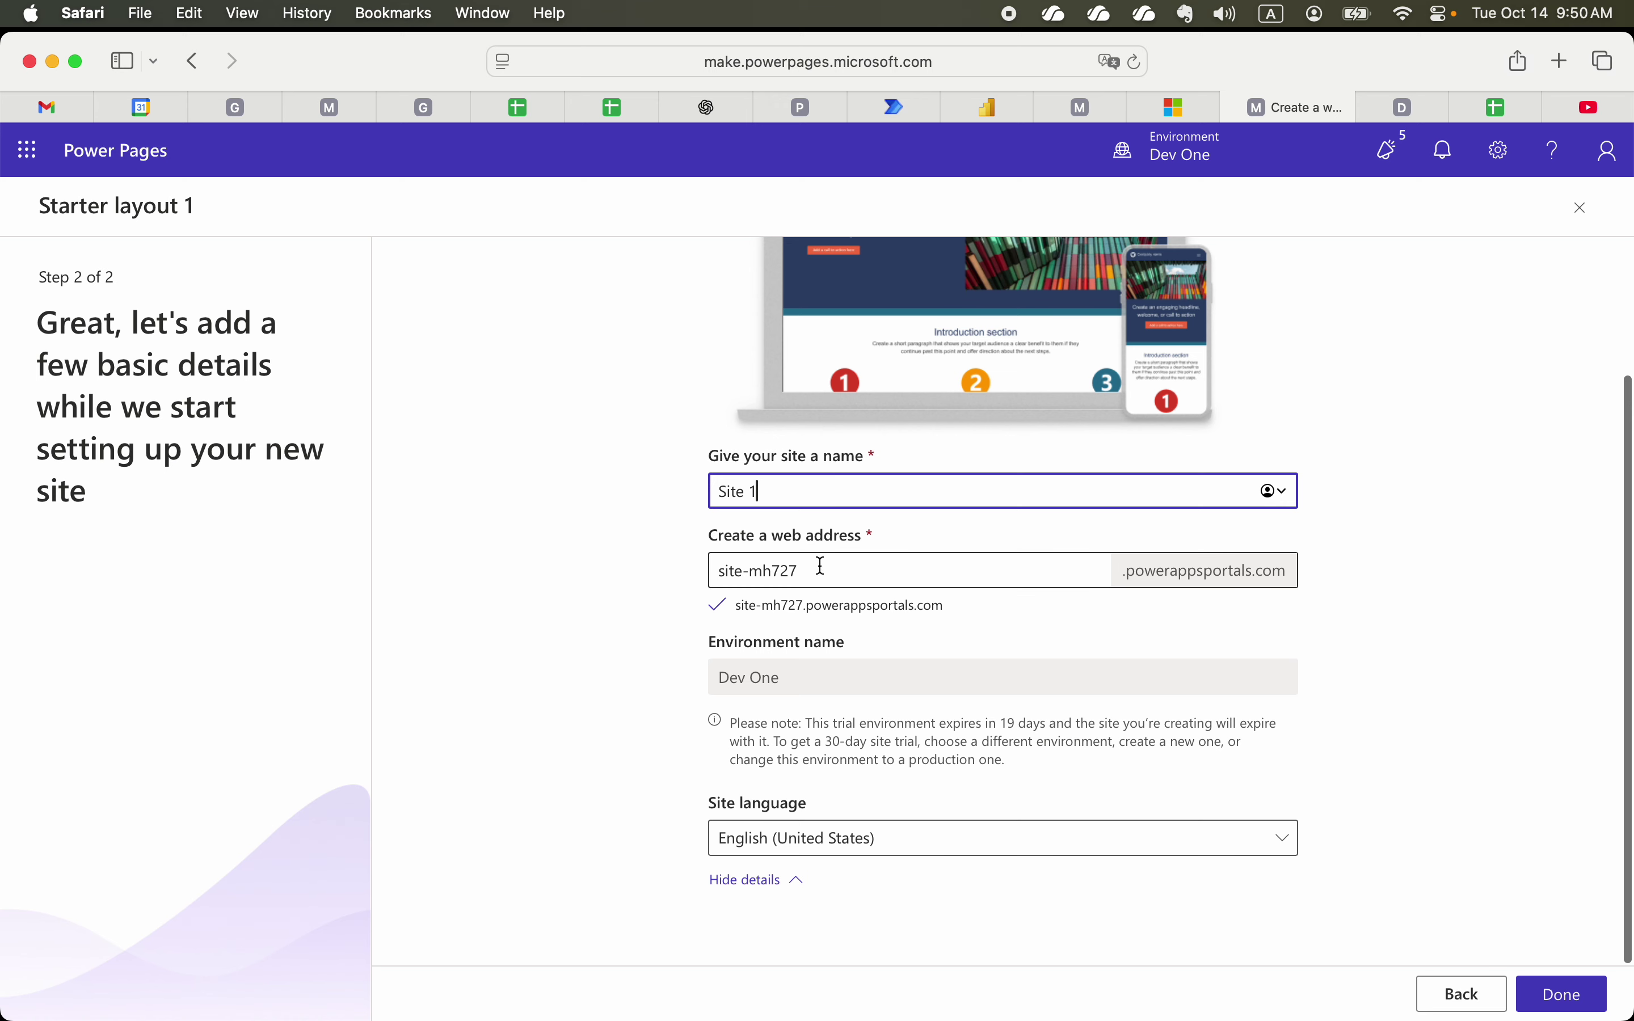
pyautogui.click(1578, 999)
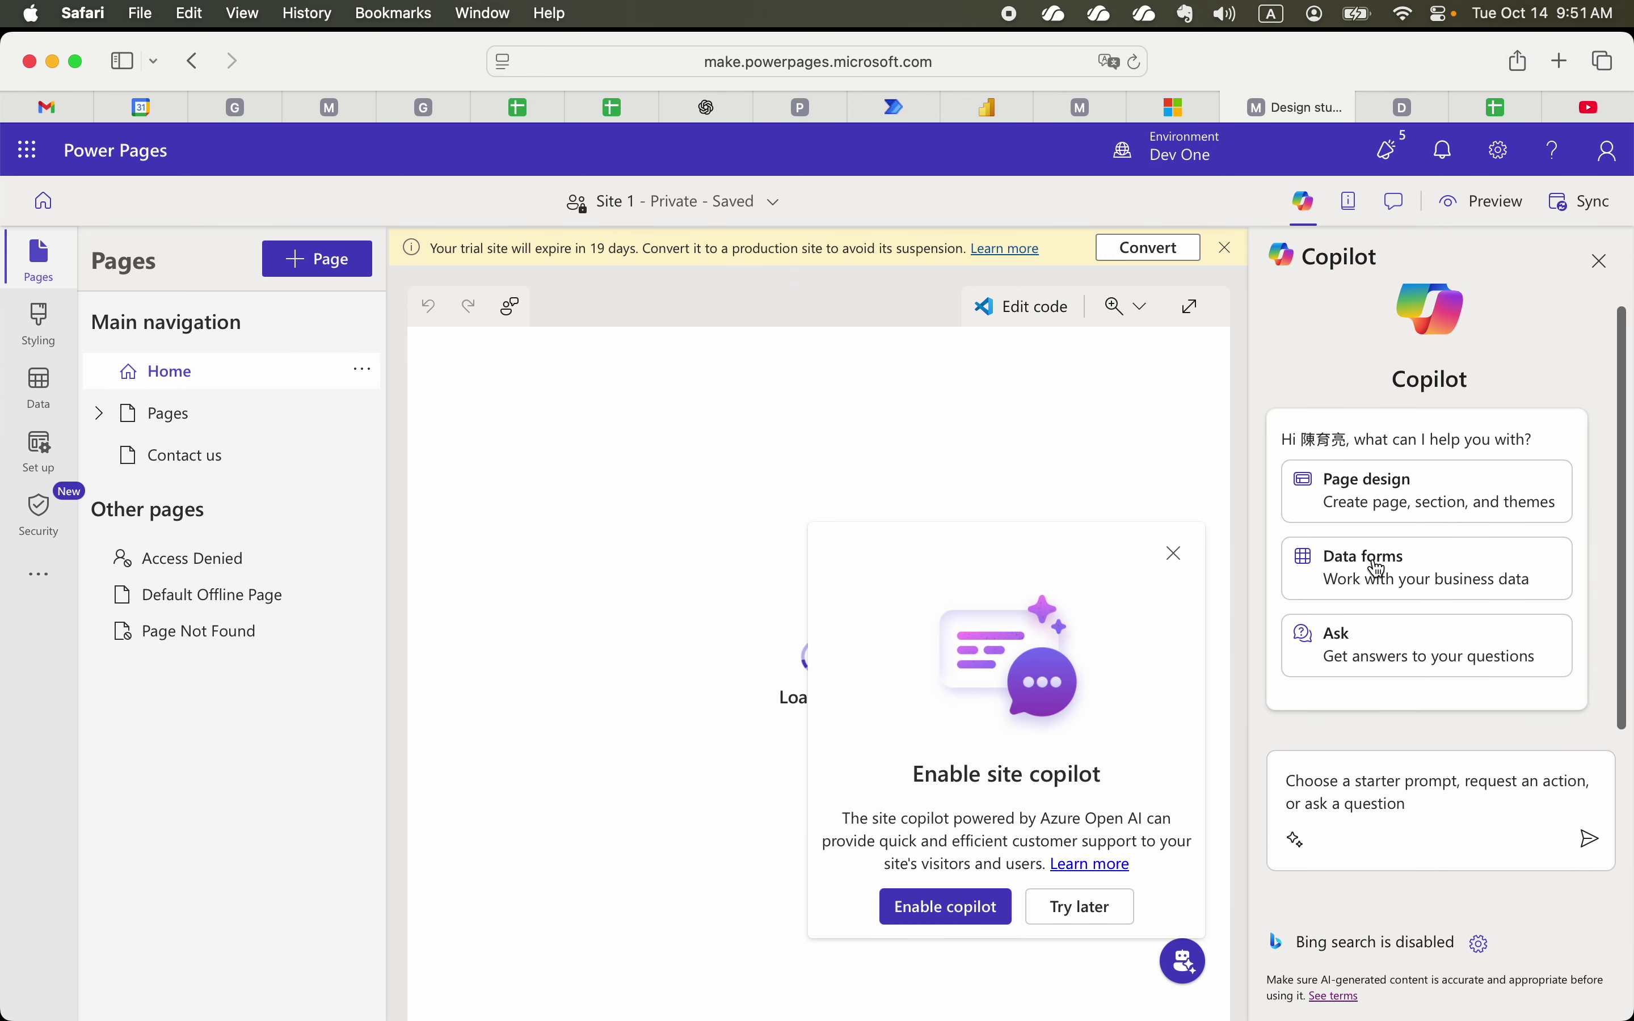
# Dismiss the site copilot offer and look through the site's Styling, Data, Set up and Security workspaces and the additional options.
pyautogui.click(1176, 558)
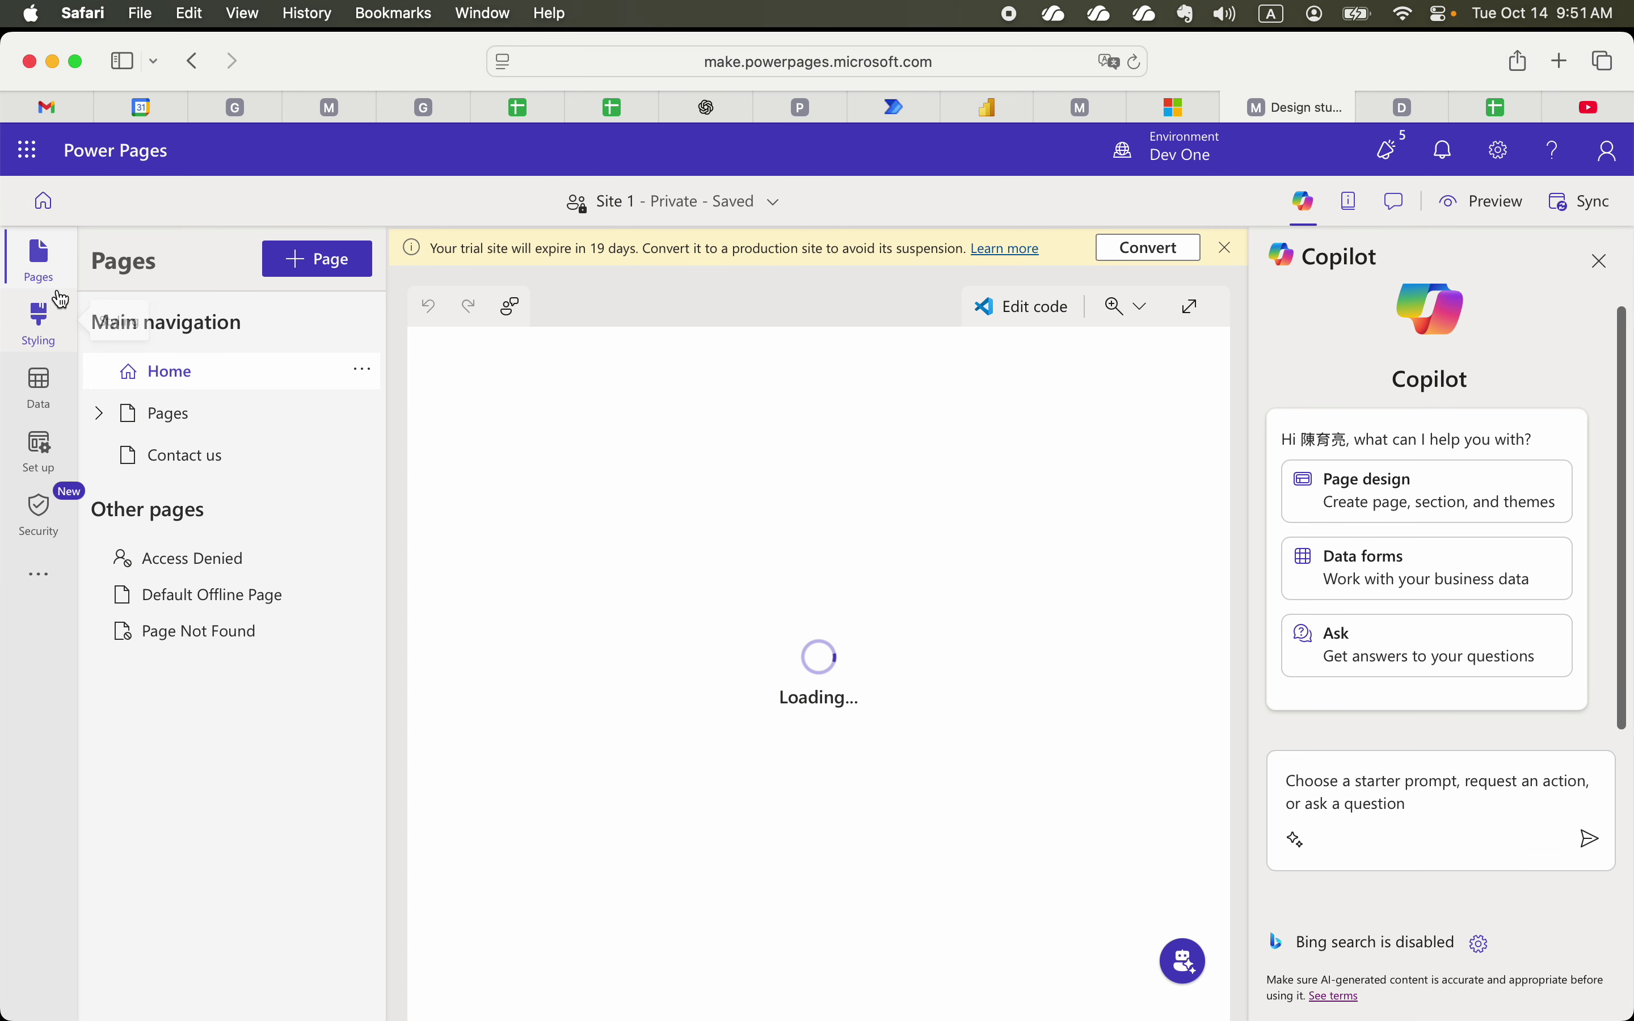
pyautogui.click(40, 325)
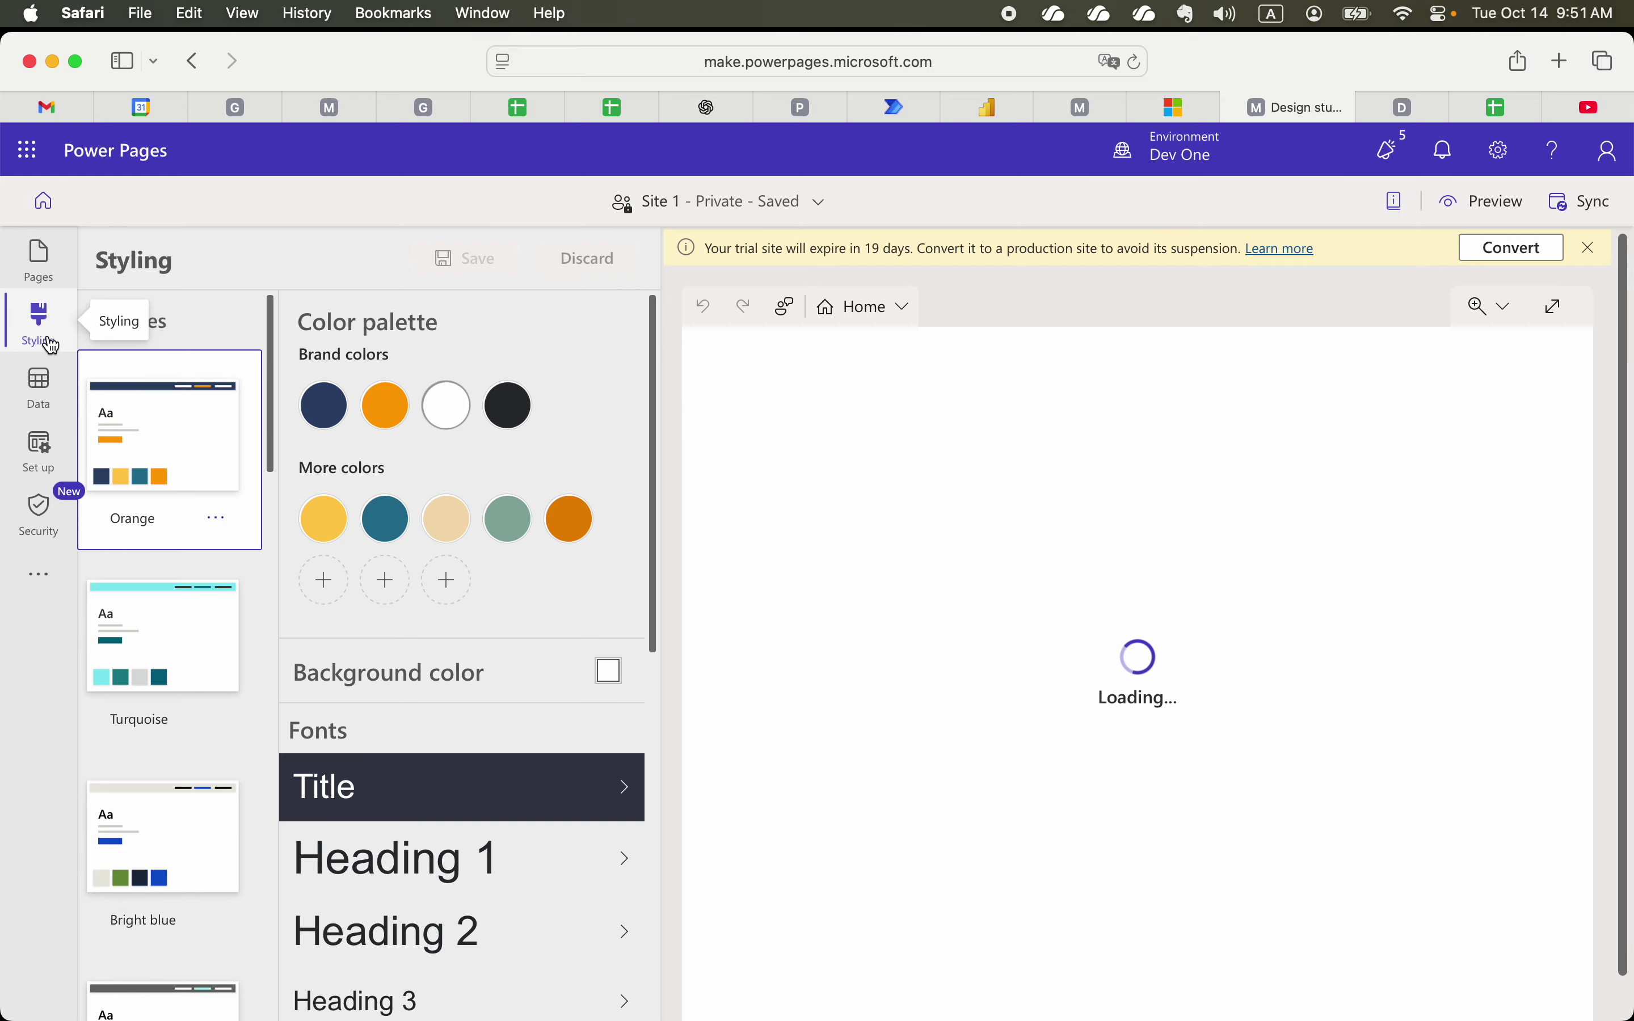
pyautogui.click(40, 389)
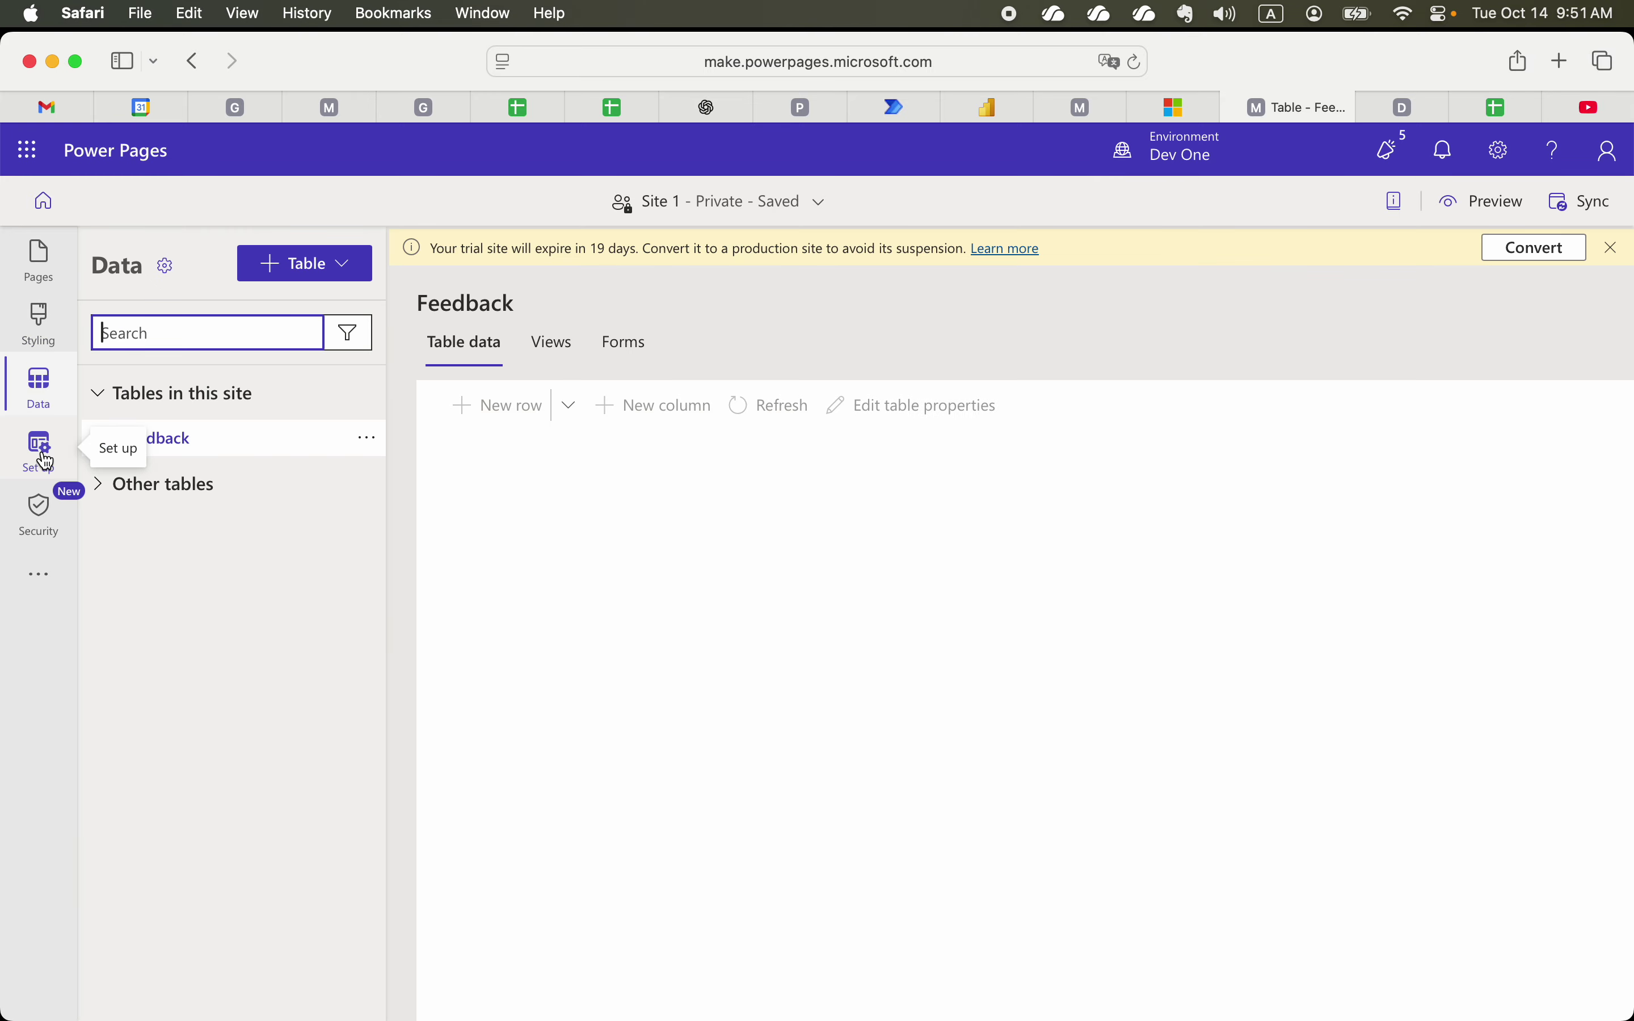
pyautogui.click(45, 461)
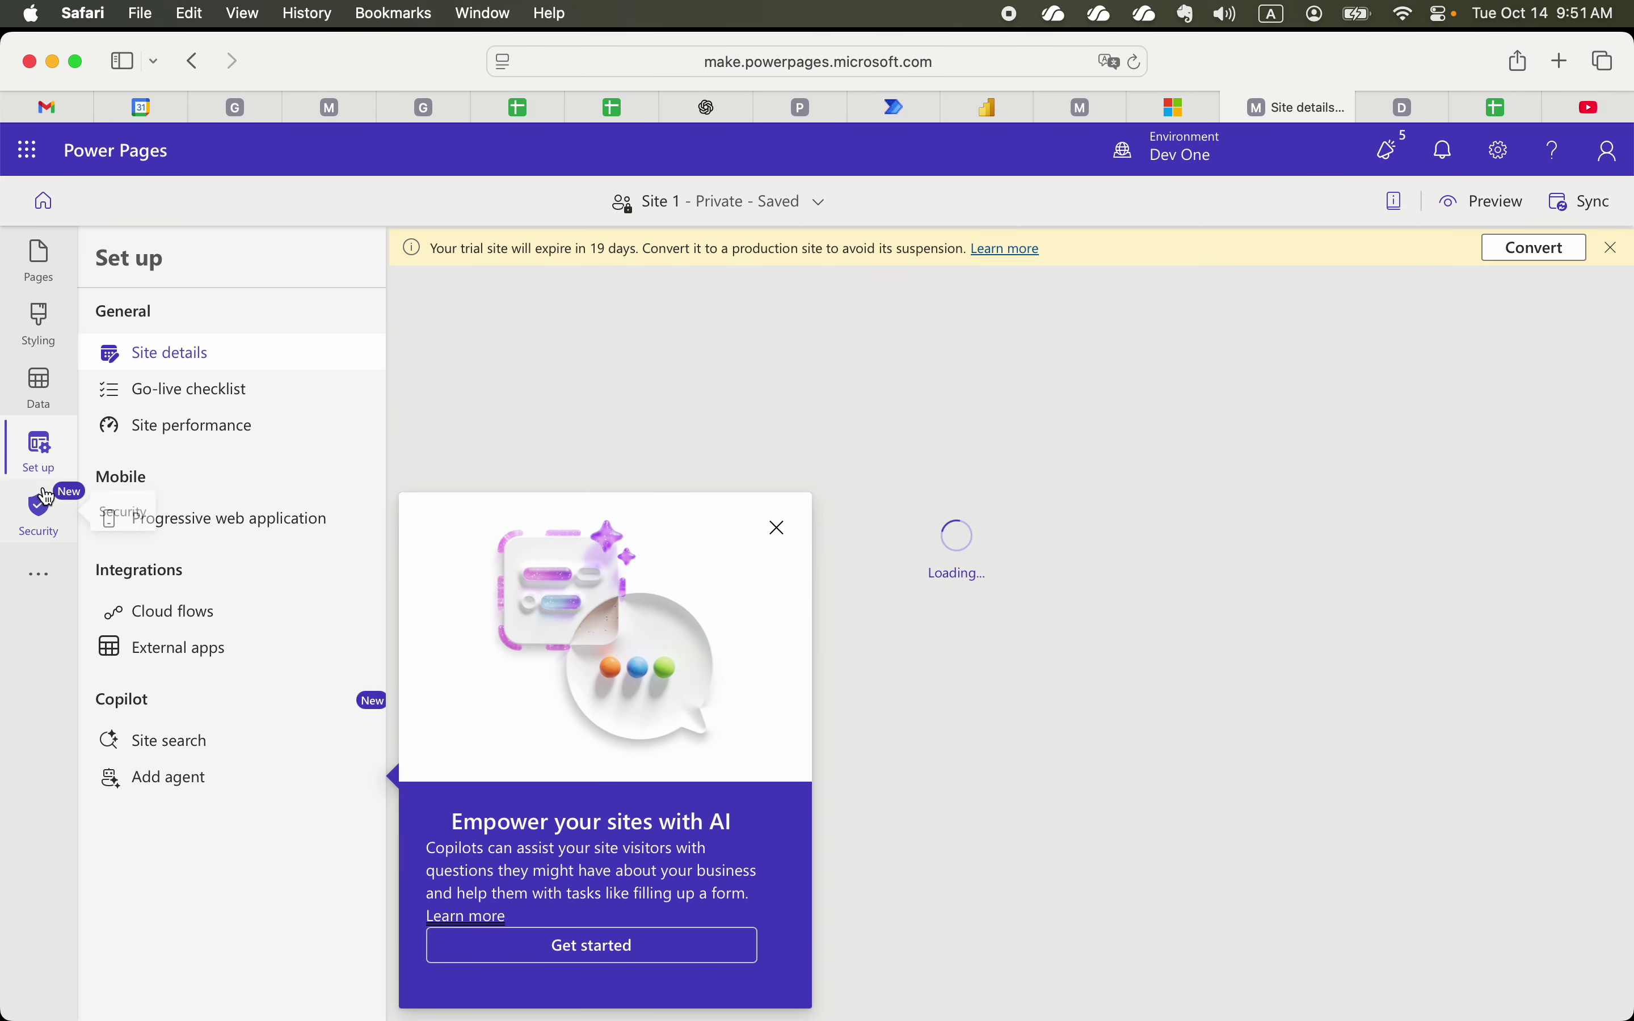
pyautogui.click(42, 513)
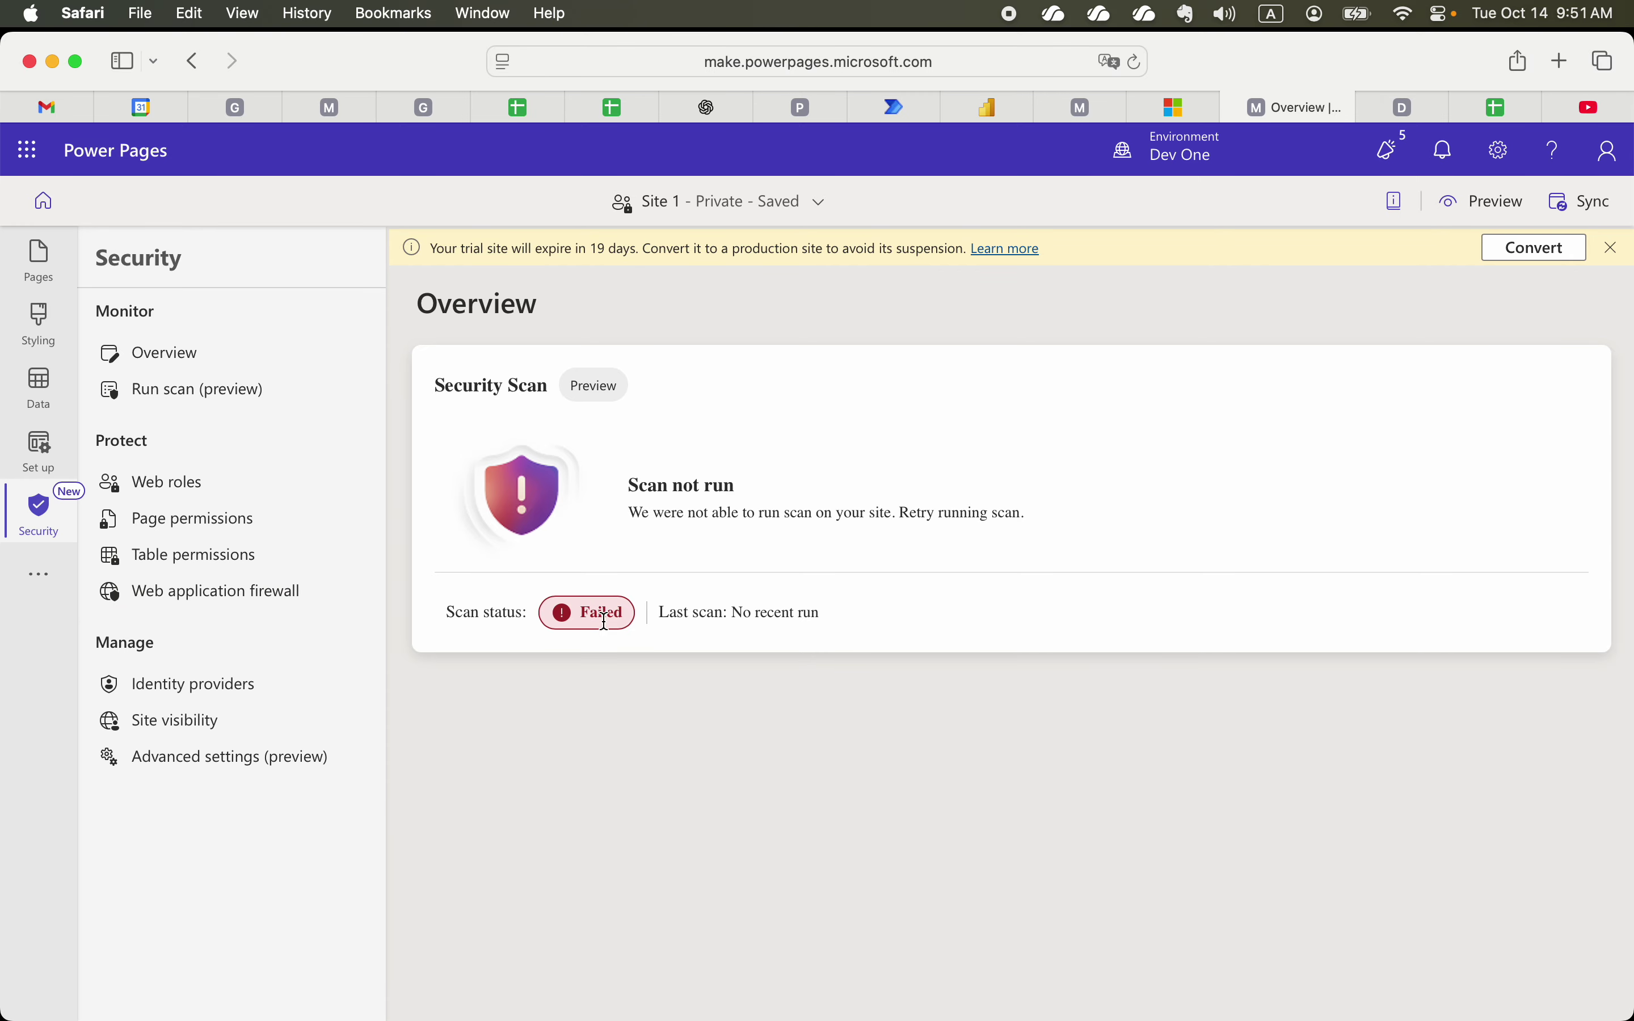
pyautogui.click(42, 578)
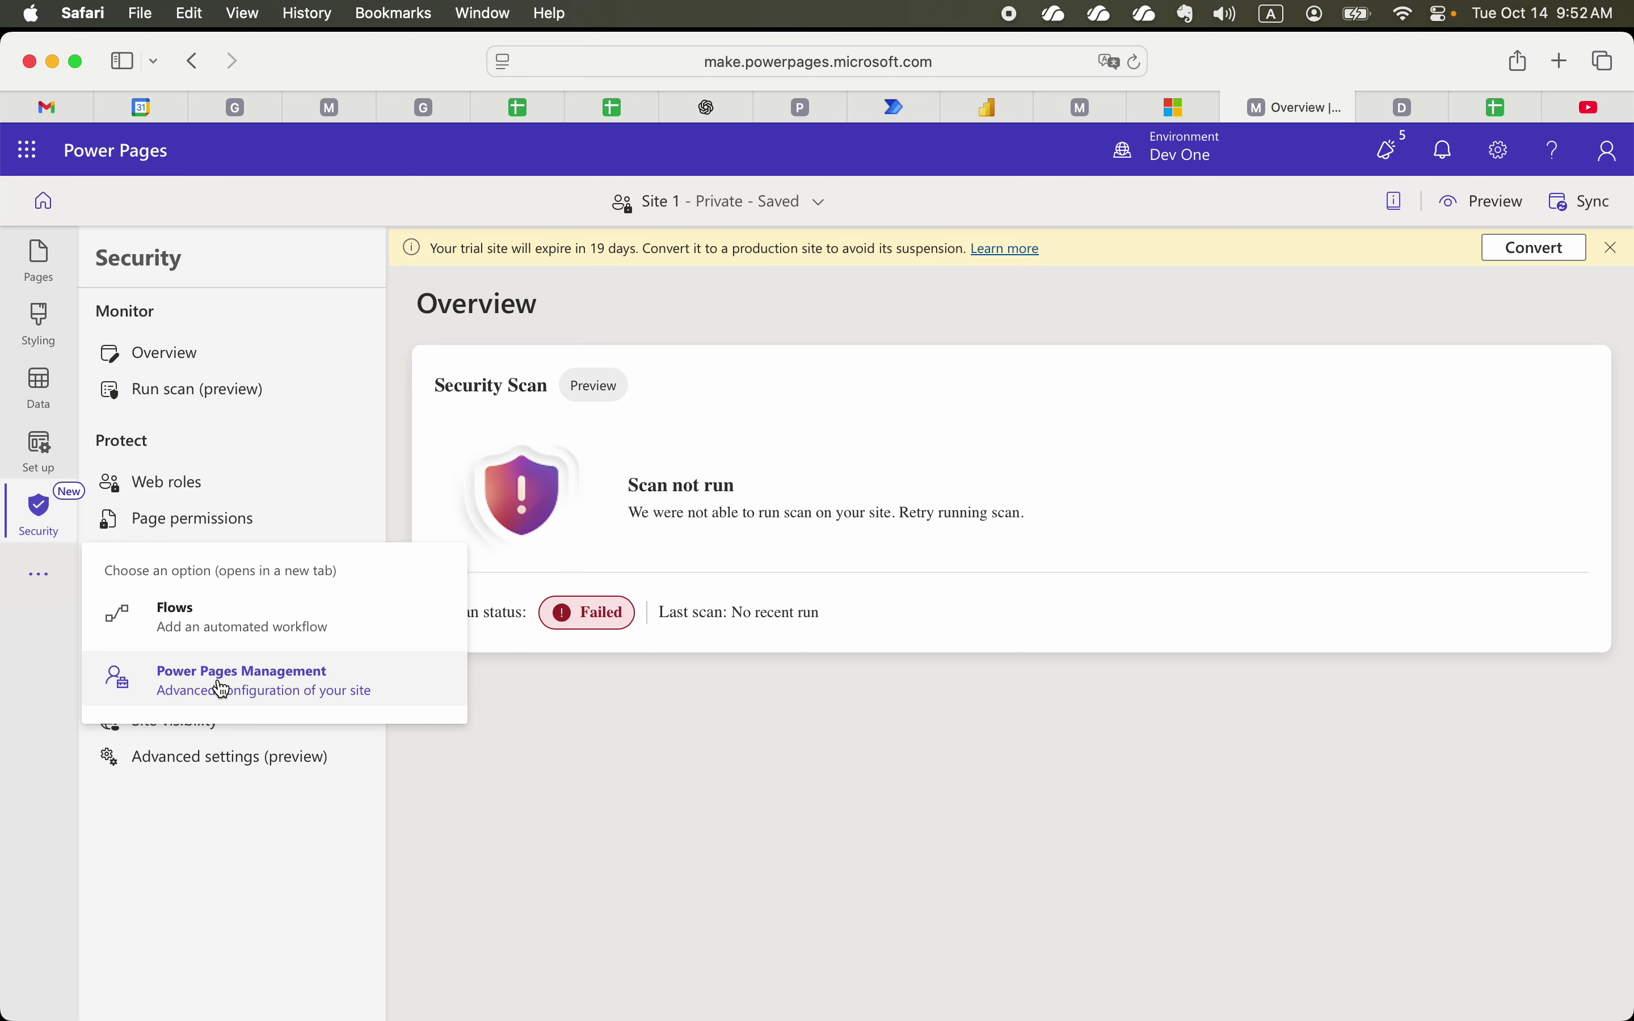
pyautogui.click(65, 677)
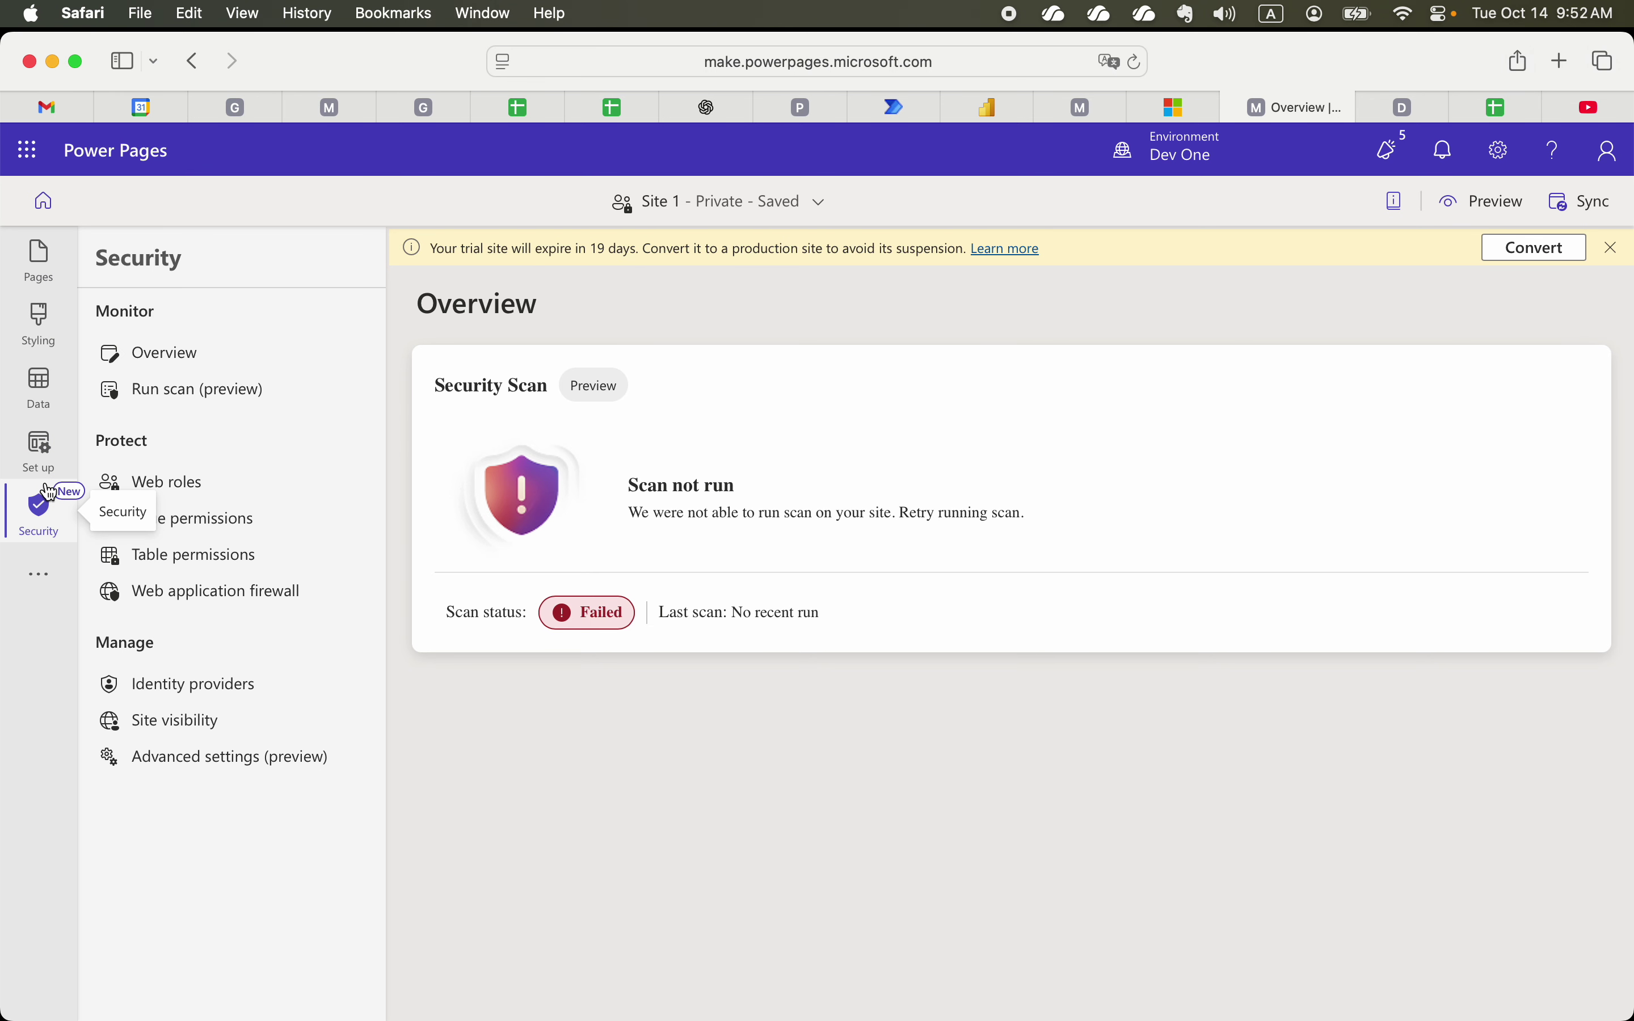
# Return to the Pages workspace and view Subpage 1 and Subpage 2 under Pages, then switch to Microsoft PowerPoint.
pyautogui.click(47, 264)
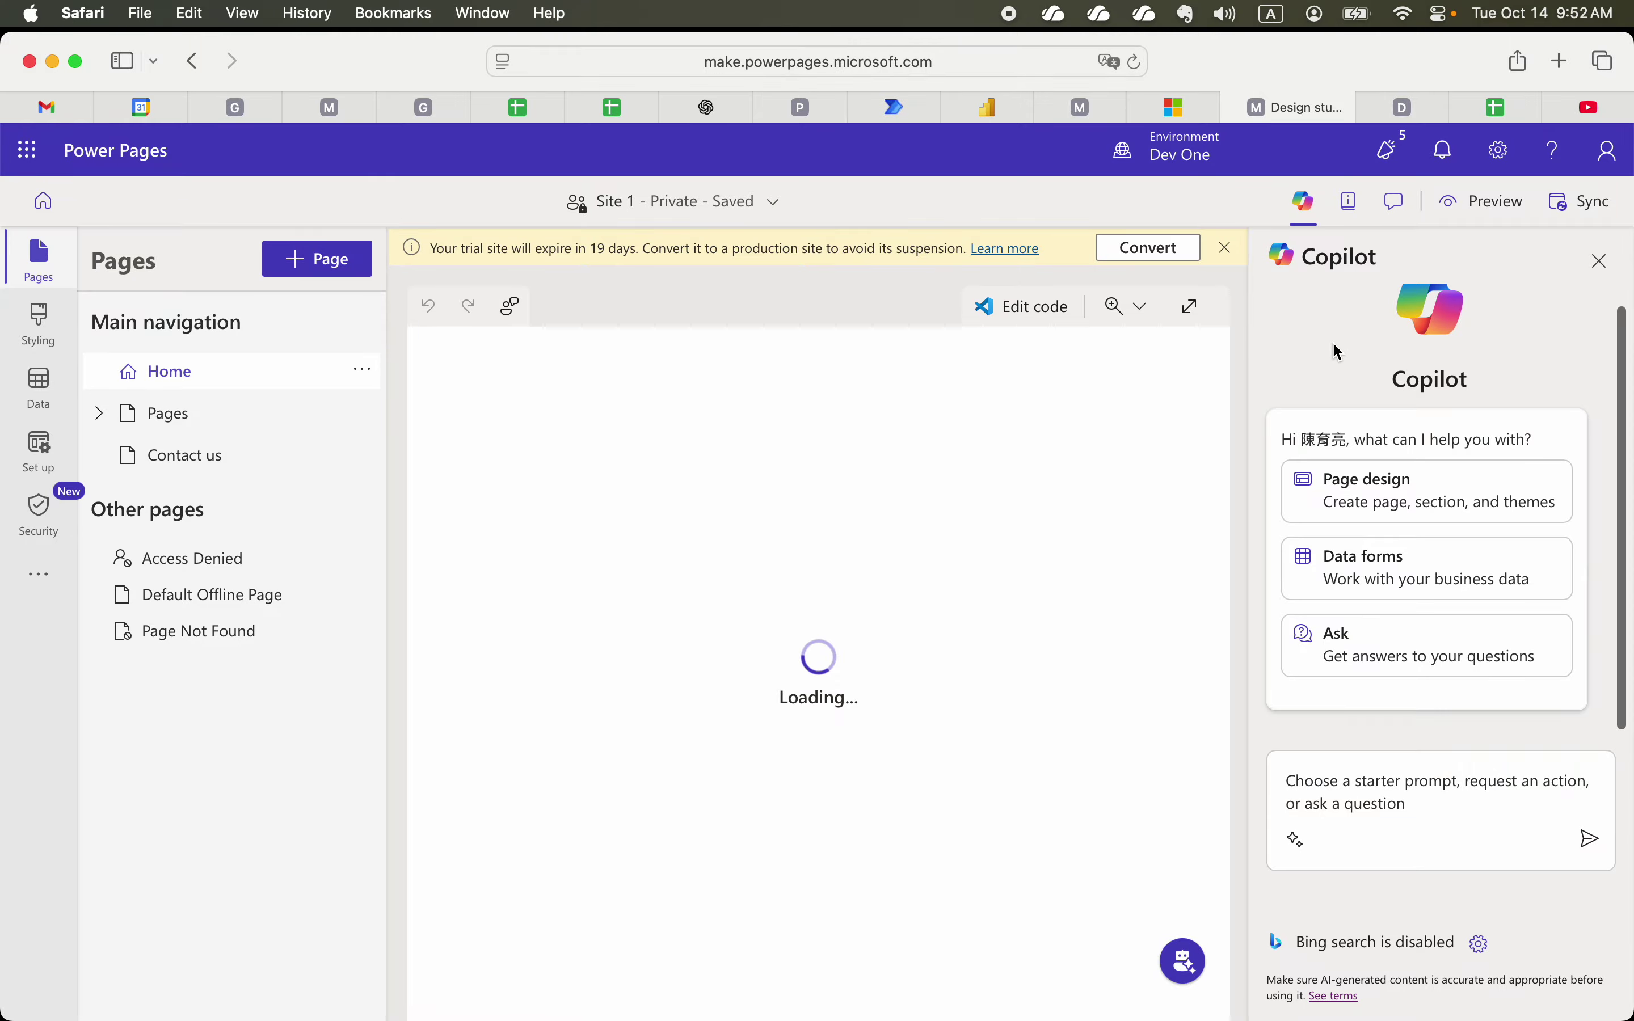
pyautogui.click(100, 414)
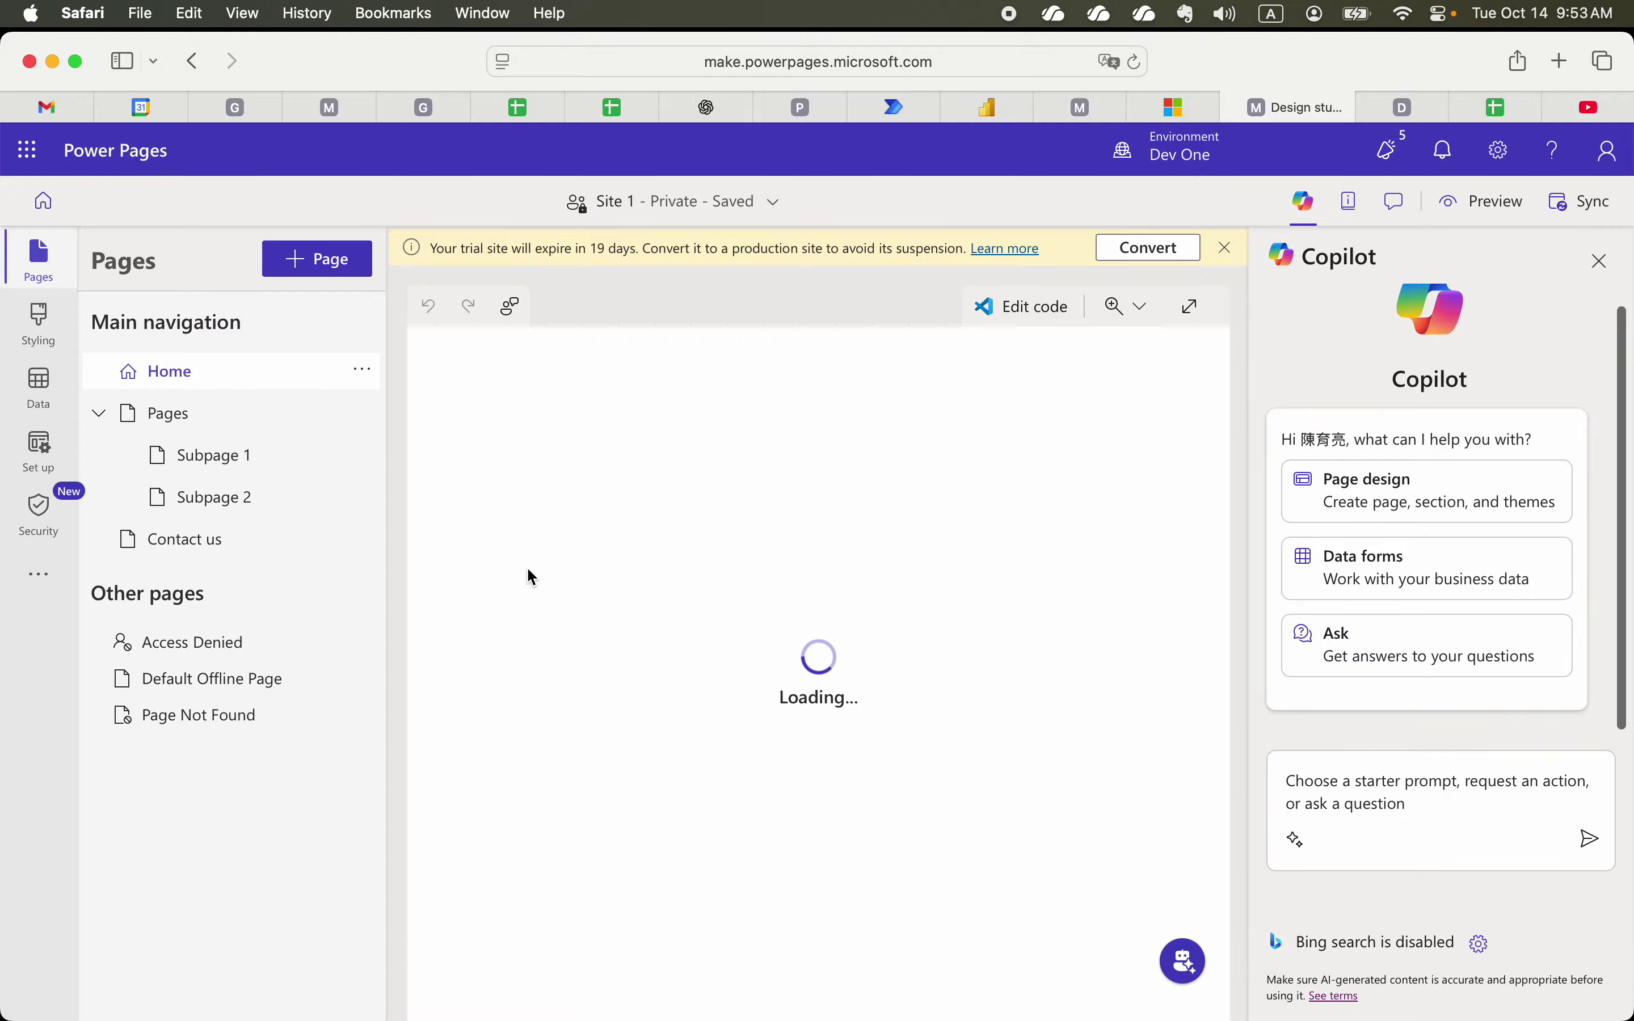
pyautogui.click(209, 464)
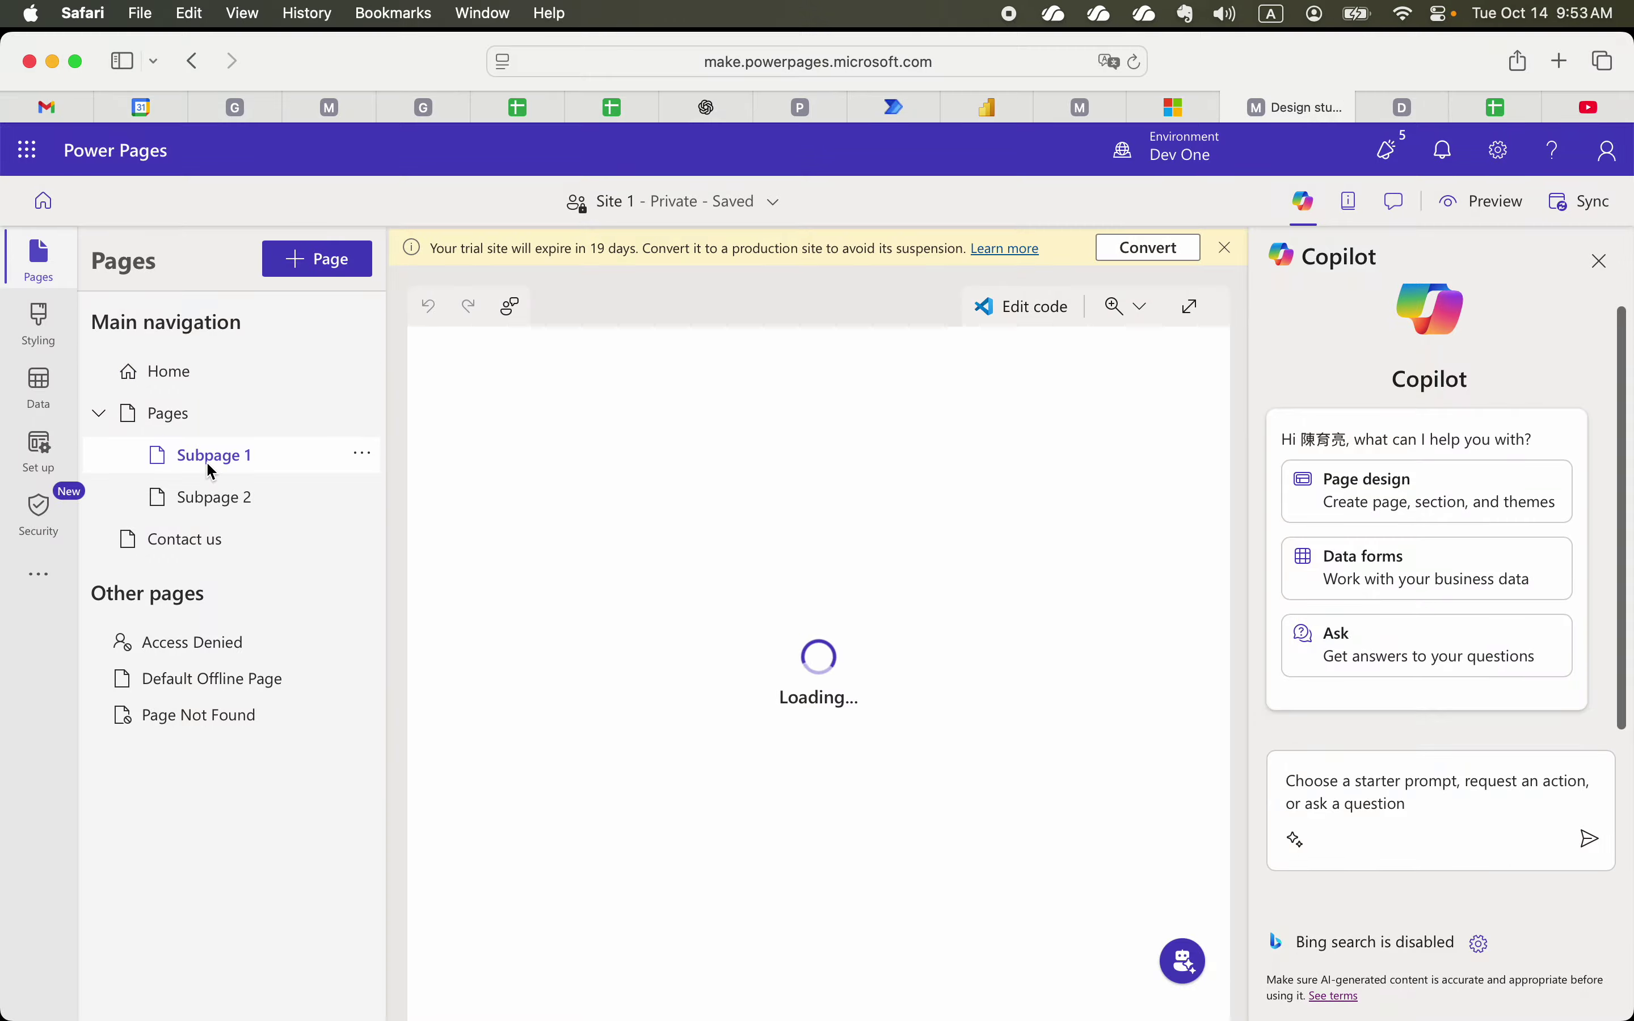
pyautogui.click(214, 500)
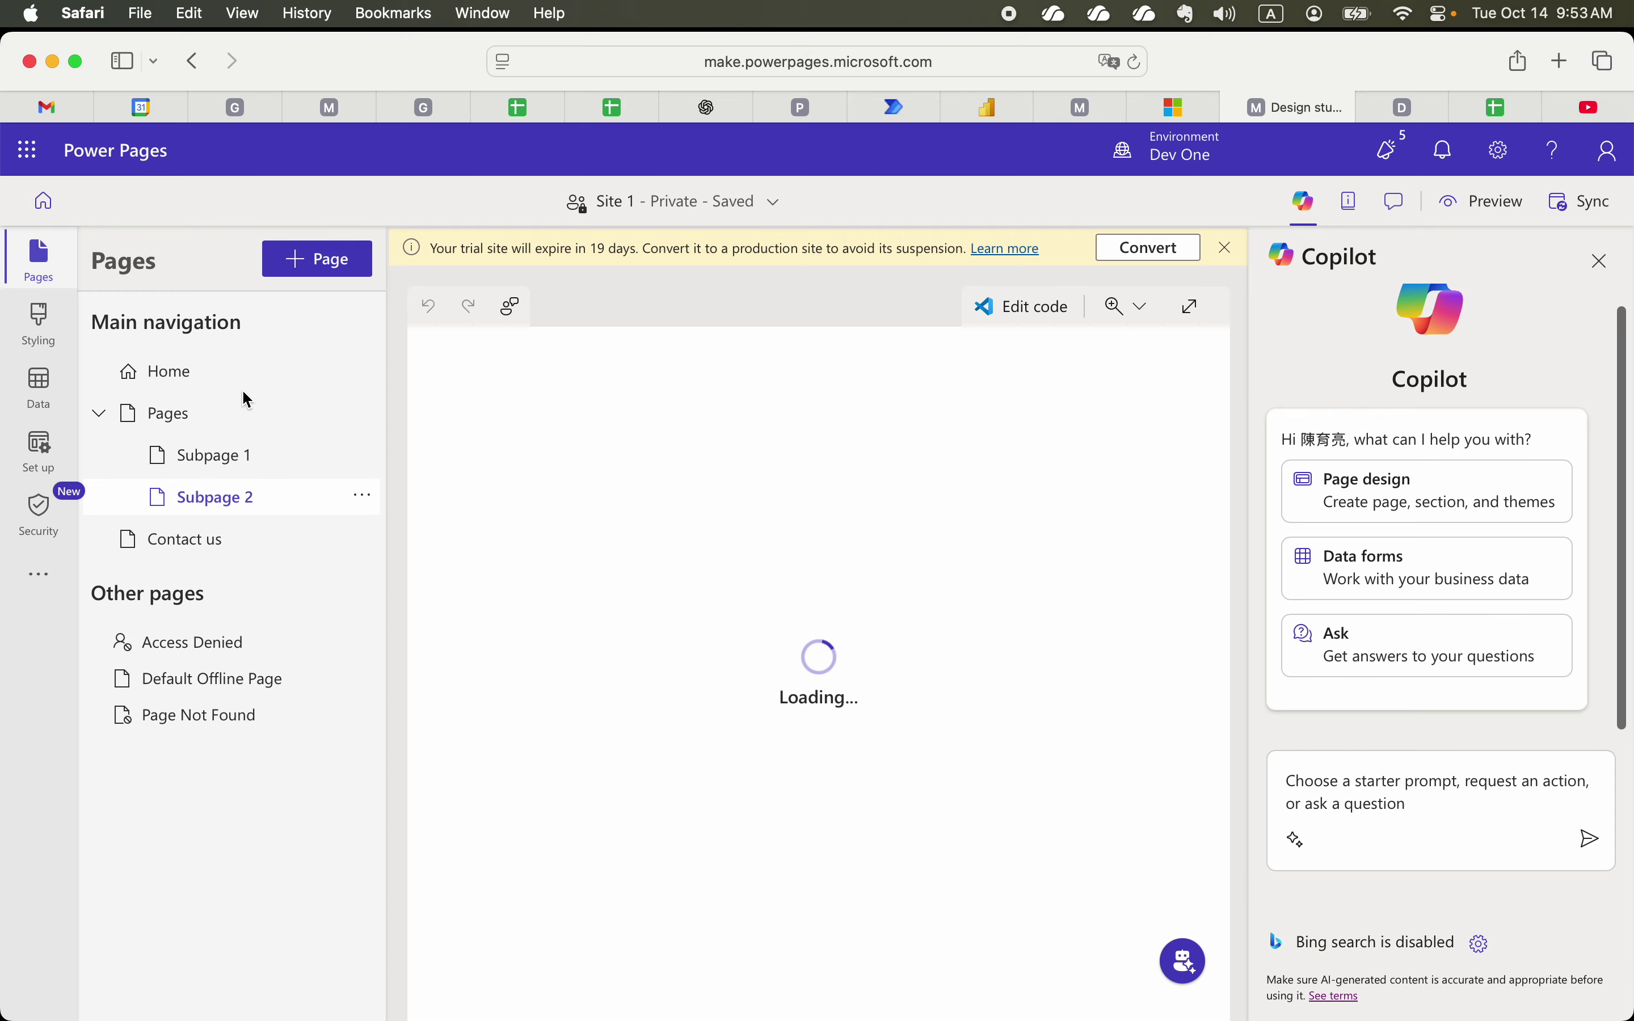
pyautogui.press('super+Tab')
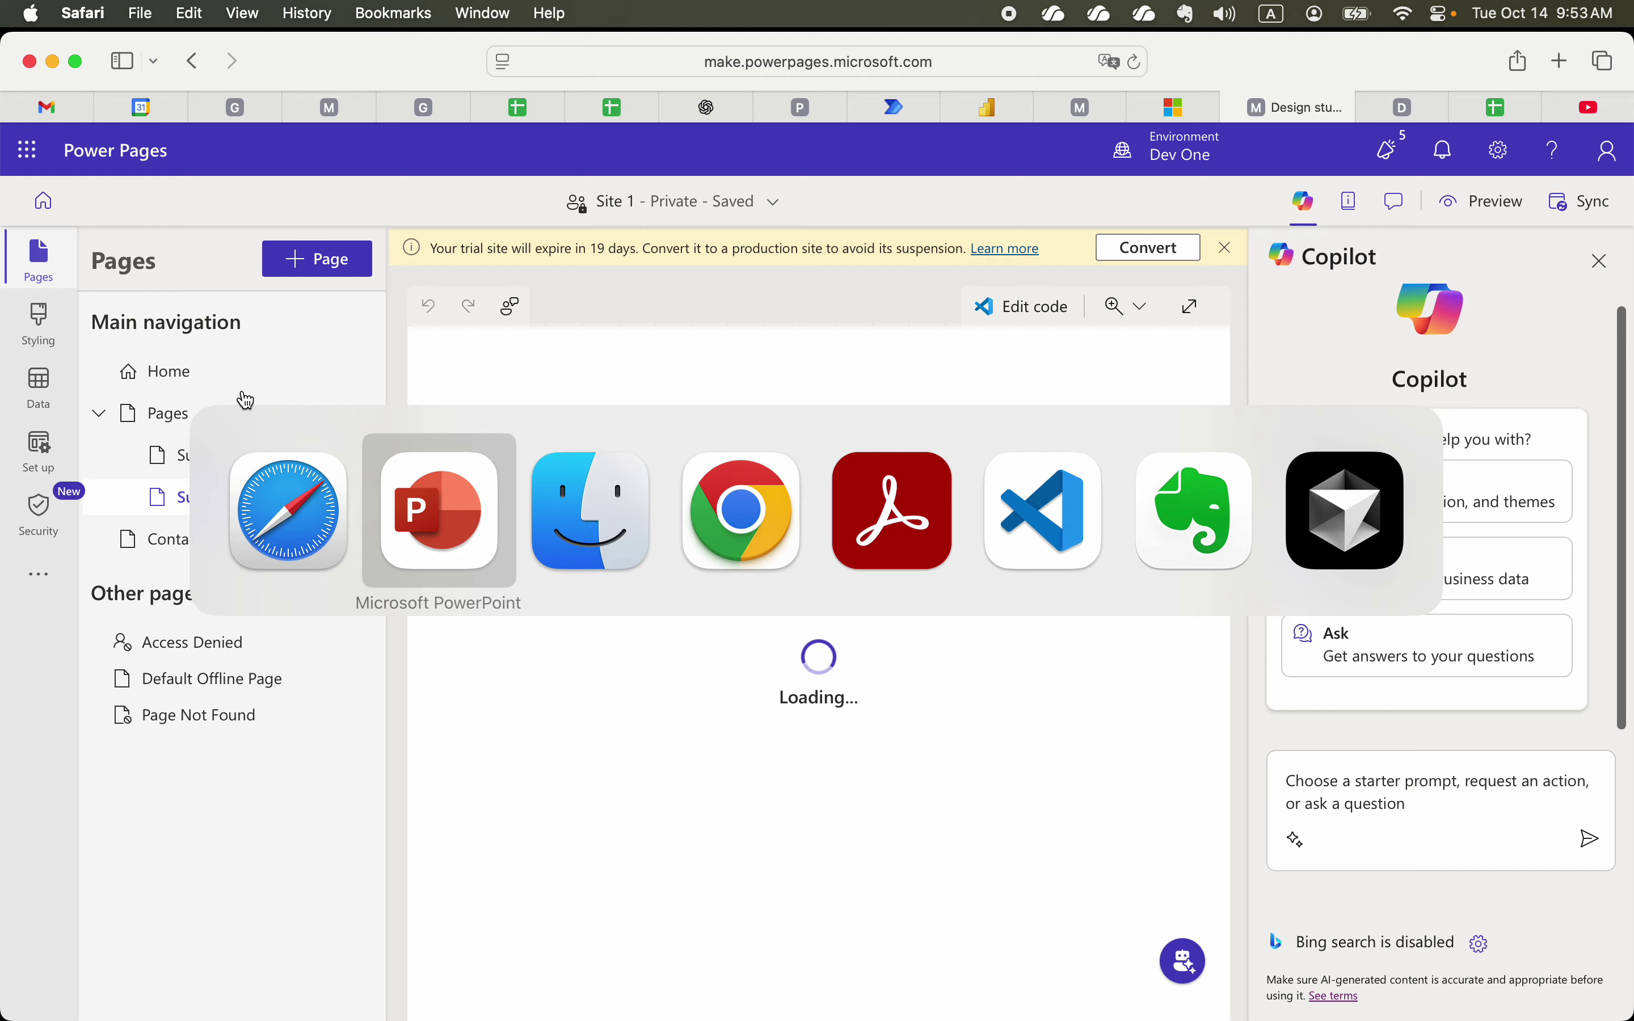